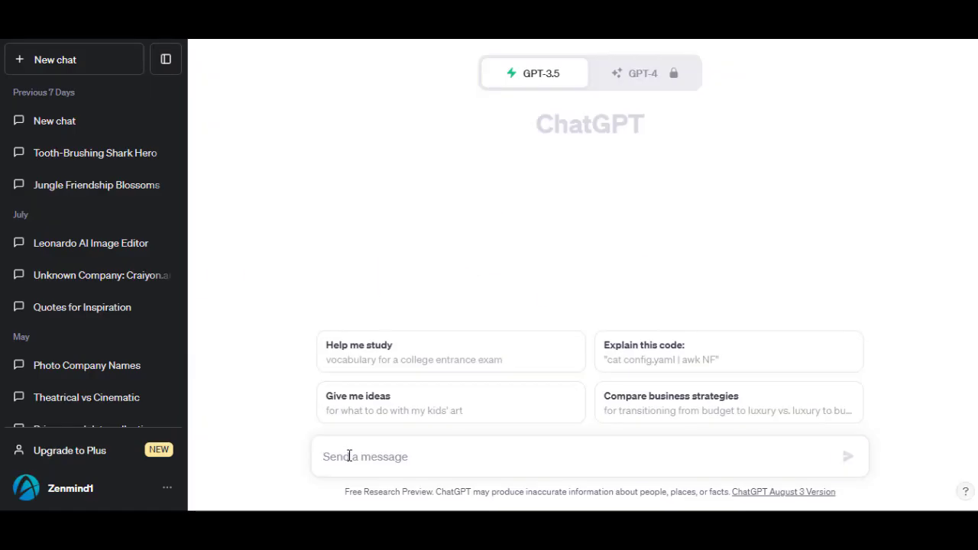
# Write a prompt for a story about a young boy who travels back in time to meet famous scientists like Einstein, Newton and Darwin.
pyautogui.write('Write a story ab')
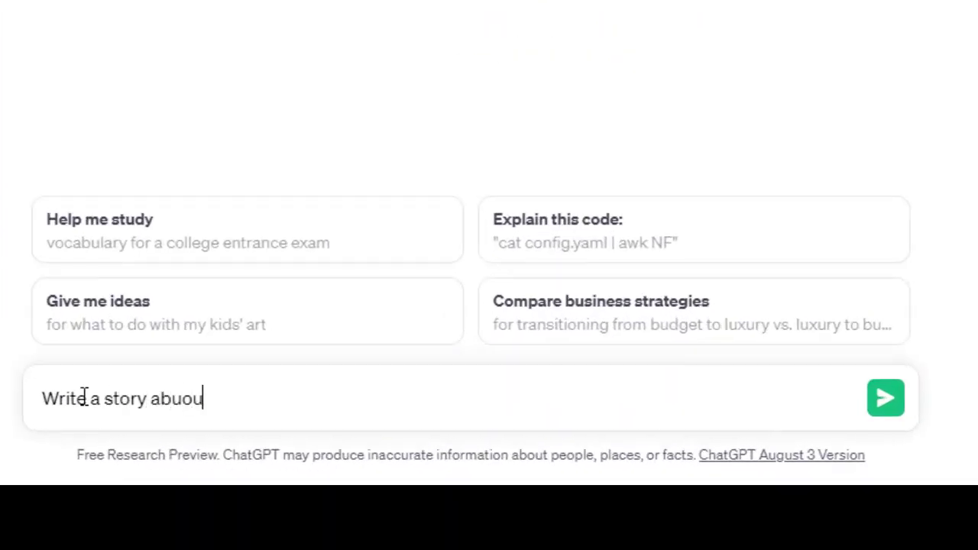
pyautogui.press('BackSpace')
pyautogui.press('BackSpace')
pyautogui.press('BackSpace')
pyautogui.write('out a young boy who travels ba')
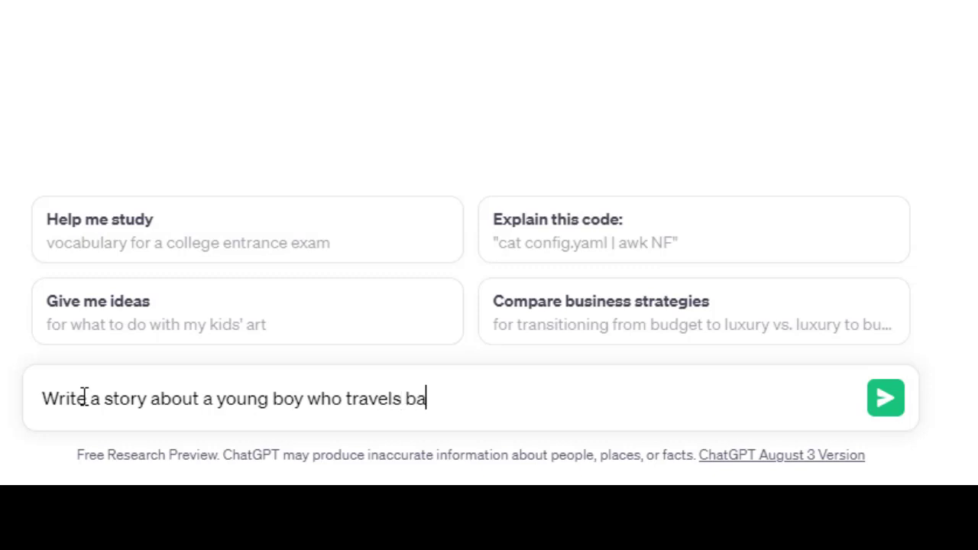
pyautogui.write('ck in time to meet fa')
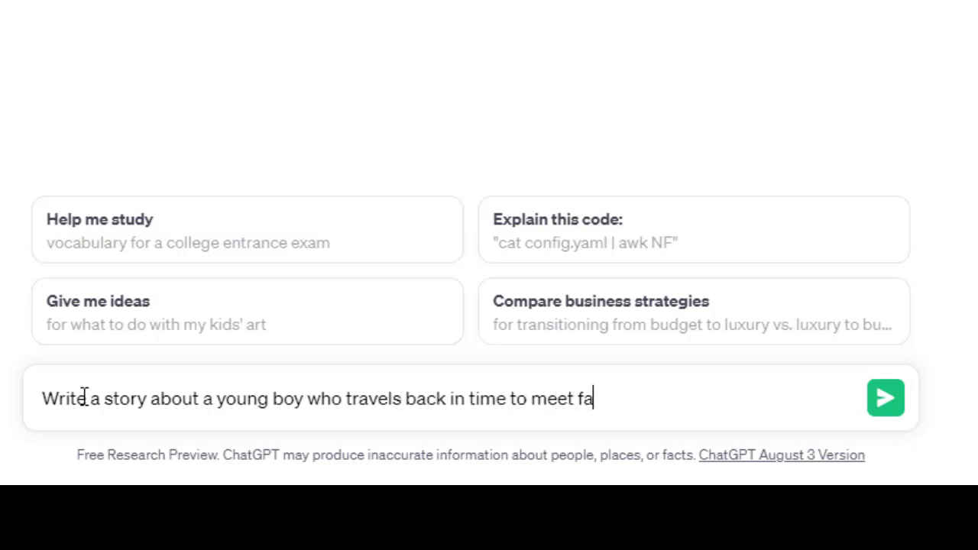
pyautogui.write('mous scientist')
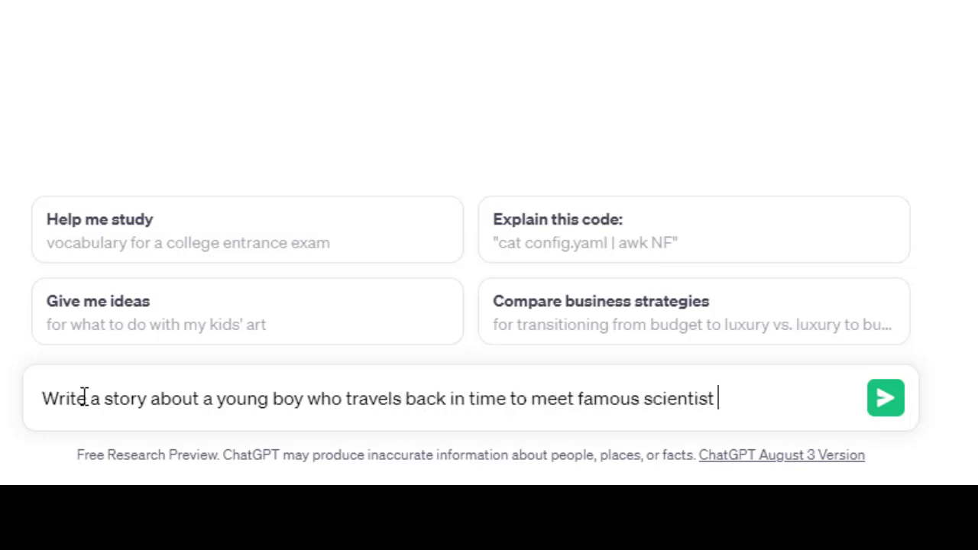
pyautogui.write(' like Einstein, Newton,')
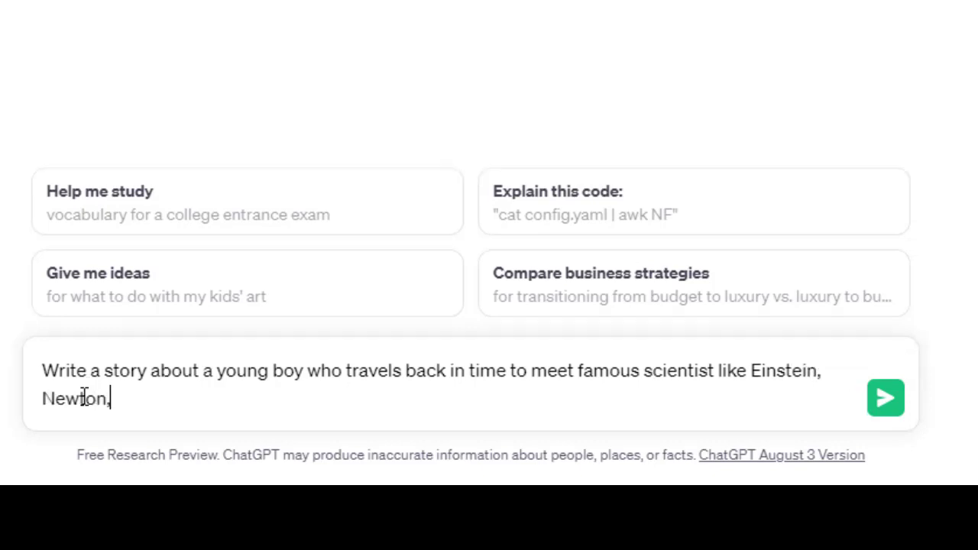
pyautogui.write(' Darwin and')
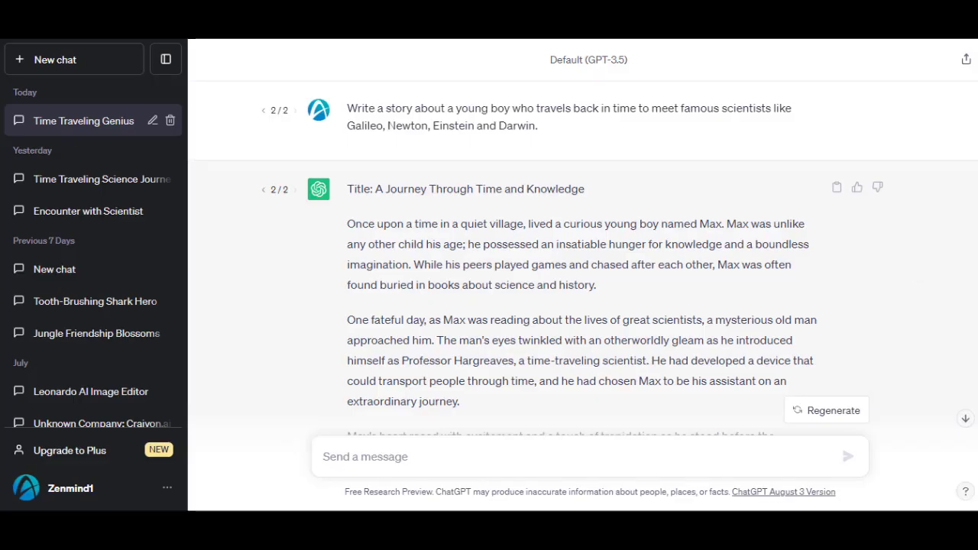
# Read through the generated story about the boy's journey to the scientists.
pyautogui.scroll(-3, 584, 237)
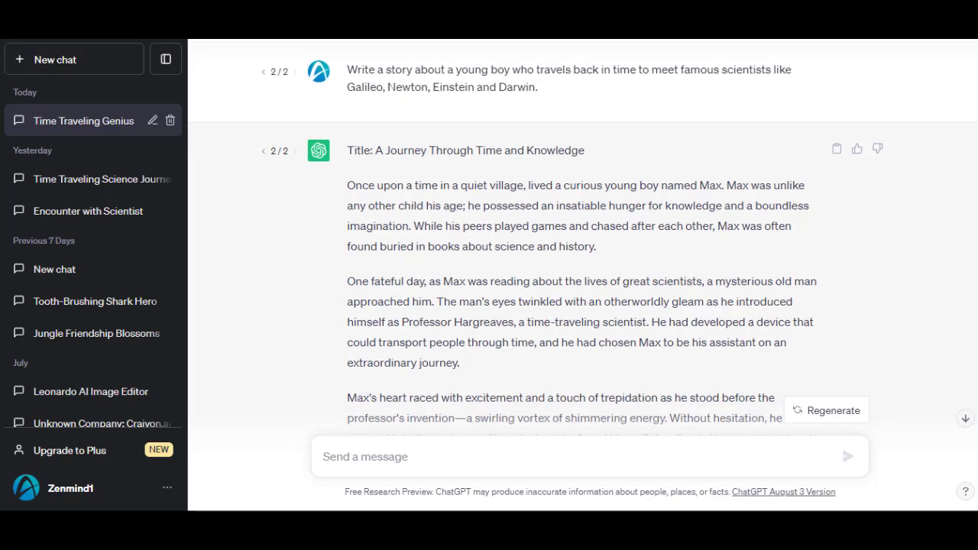
pyautogui.scroll(-6, 584, 237)
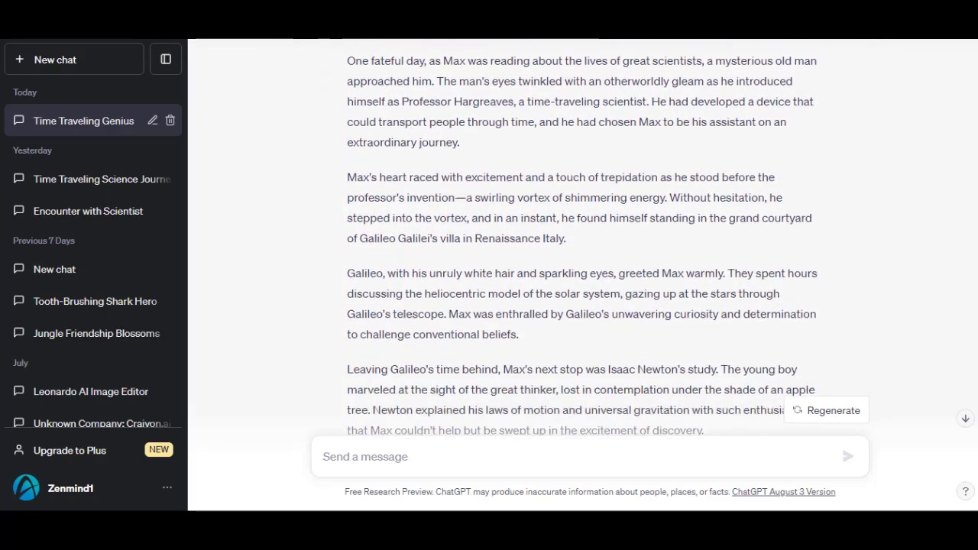
pyautogui.scroll(-7, 584, 237)
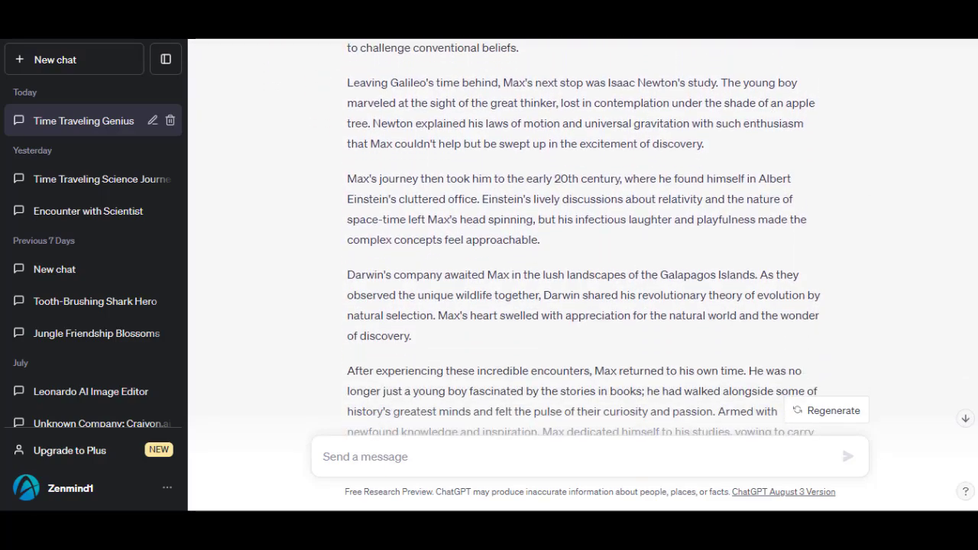
pyautogui.scroll(-3, 584, 237)
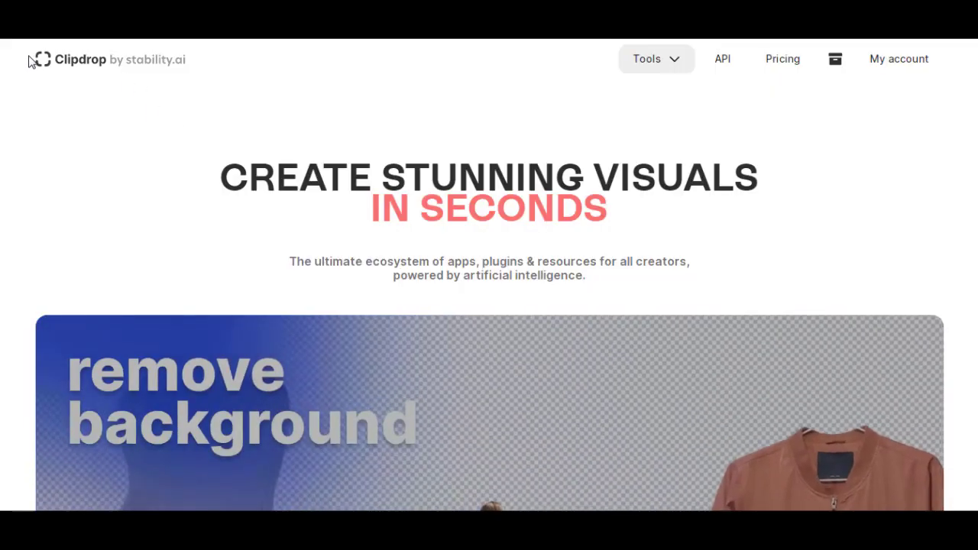
# Switch to Clipdrop and open its Stable Diffusion XL image generator.
pyautogui.scroll(-5, 489, 295)
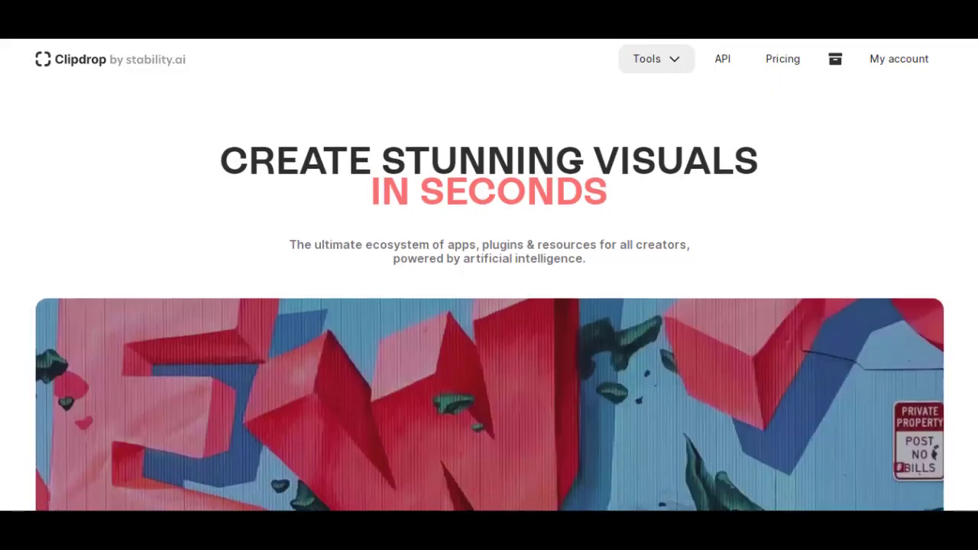
pyautogui.scroll(-6, 489, 294)
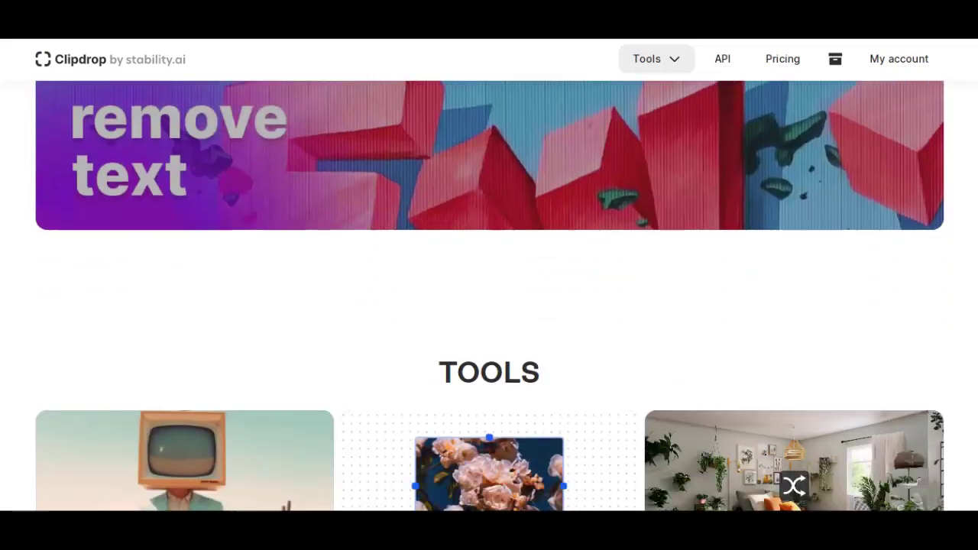
pyautogui.scroll(-1, 489, 344)
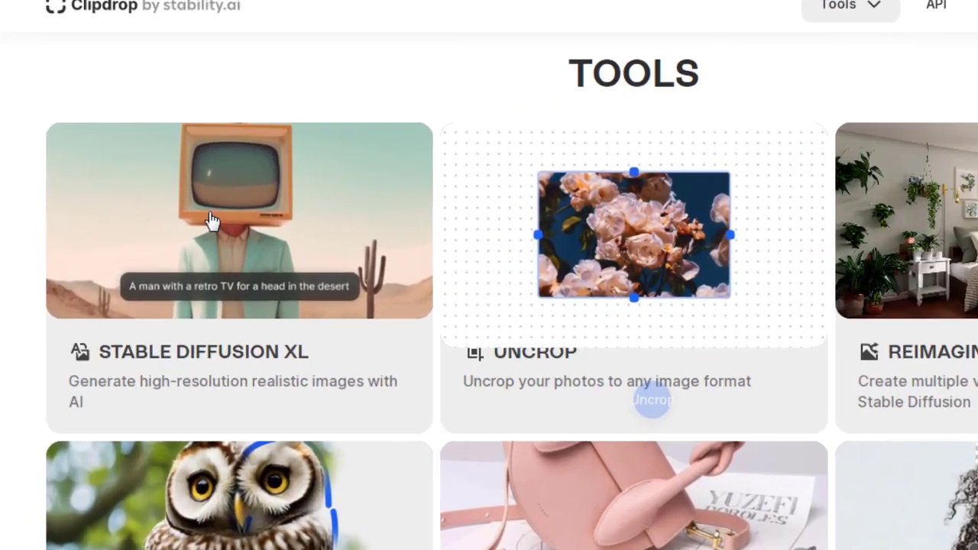
pyautogui.moveTo(190, 223)
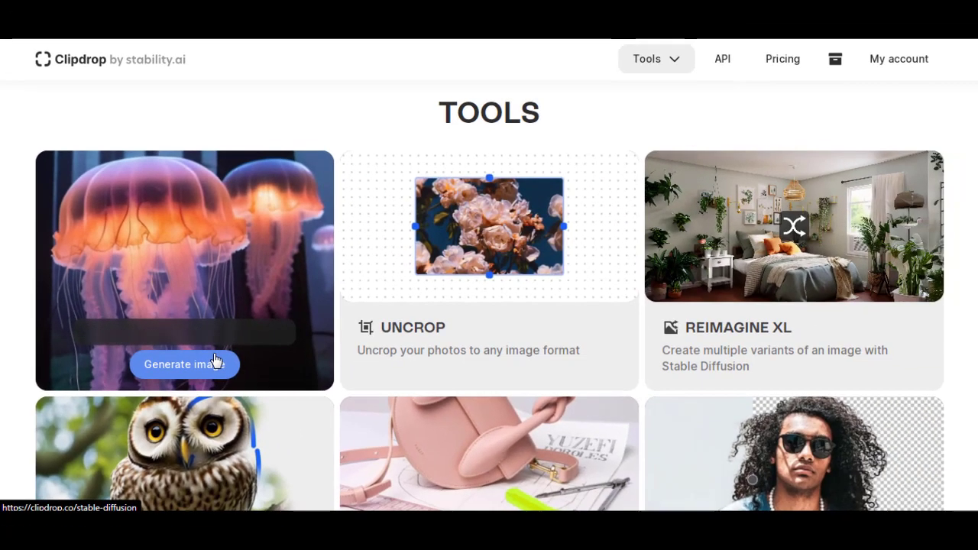
pyautogui.click(386, 459)
# Enter the image prompt "A young cartoon boy, pixar style".
pyautogui.click(288, 298)
pyautogui.write('A')
pyautogui.write(' youn')
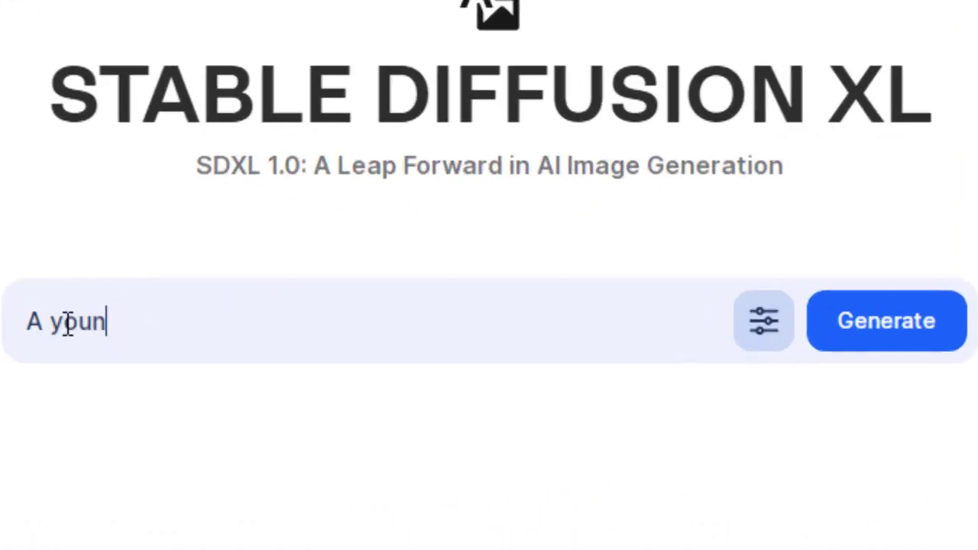
pyautogui.write('g cartoon boy, pixar style')
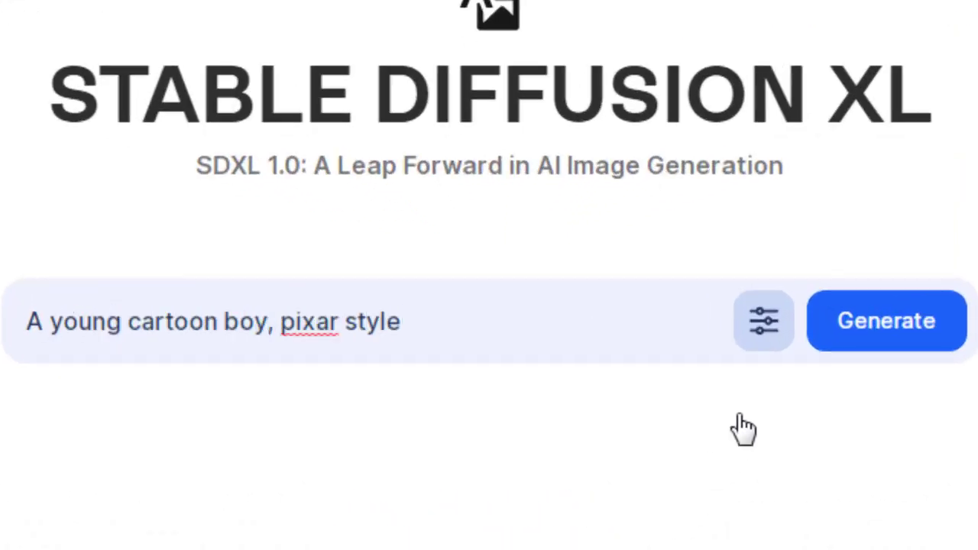
# Choose the Widescreen (16:9) aspect ratio and Photographic style, and generate the images of the cartoon boy.
pyautogui.click(772, 221)
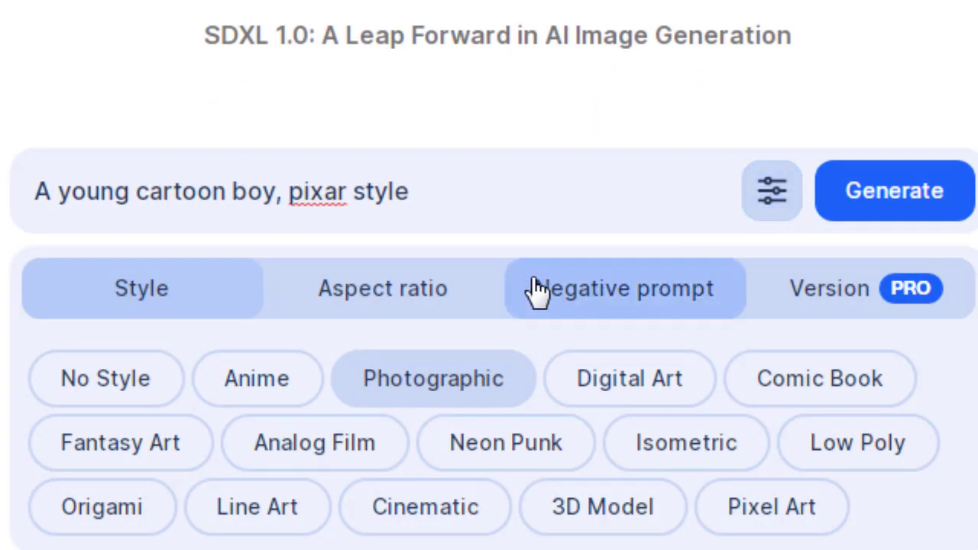
pyautogui.click(395, 306)
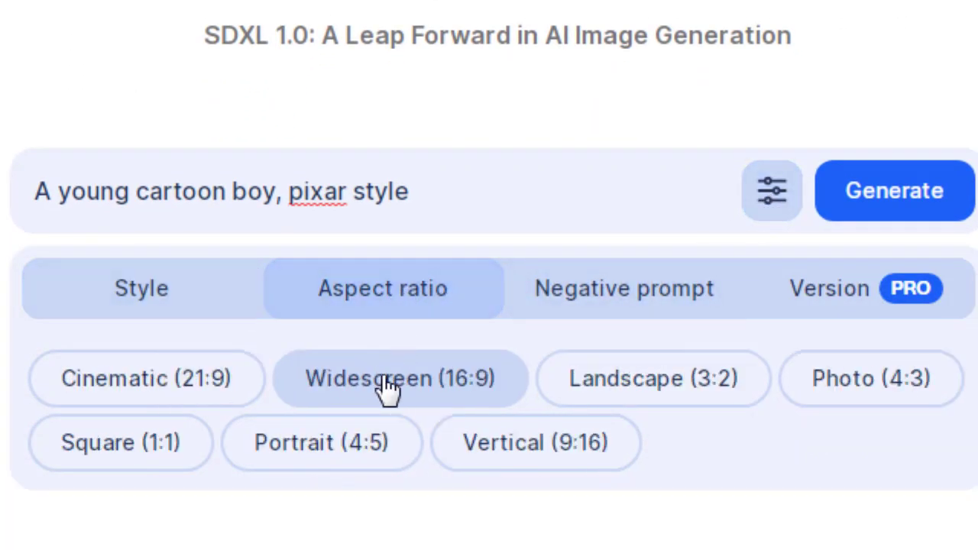
pyautogui.click(187, 299)
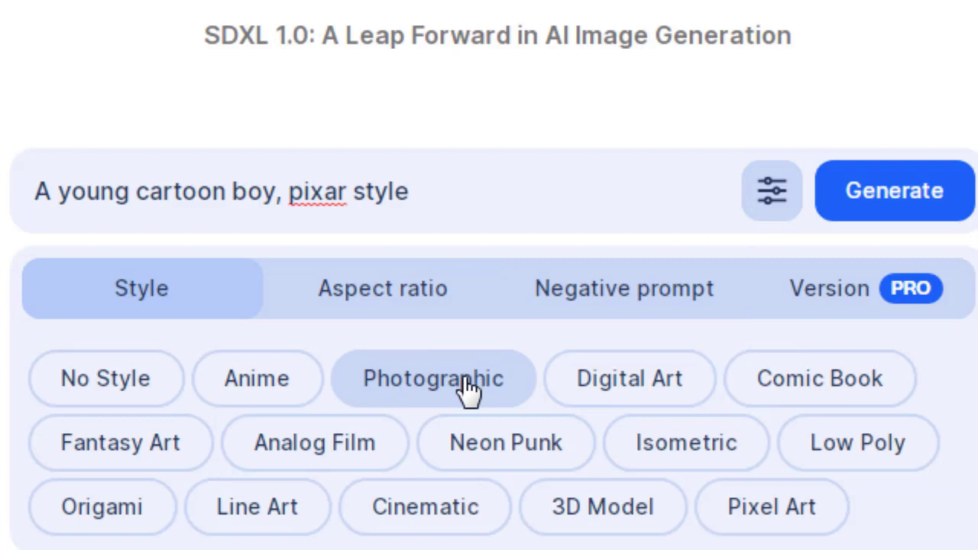
pyautogui.click(932, 196)
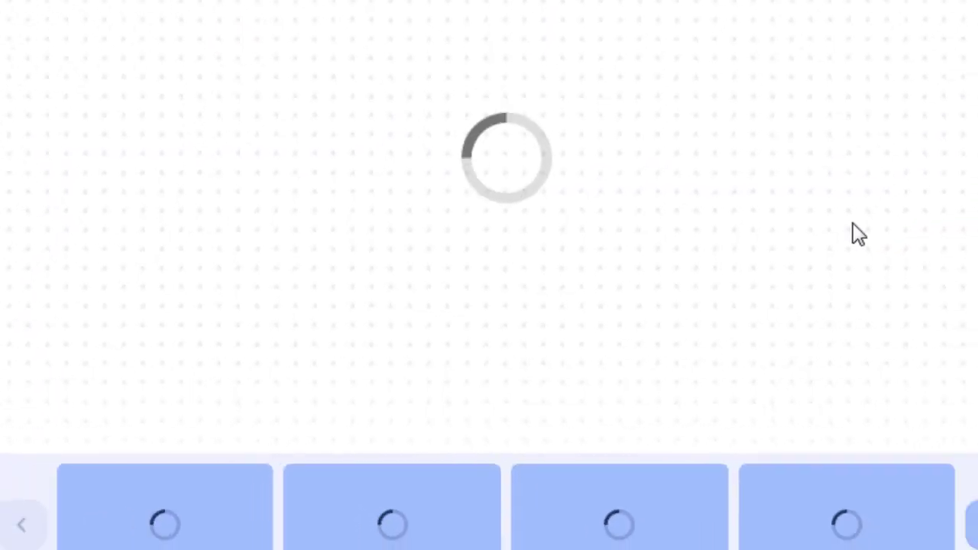
pyautogui.click(547, 291)
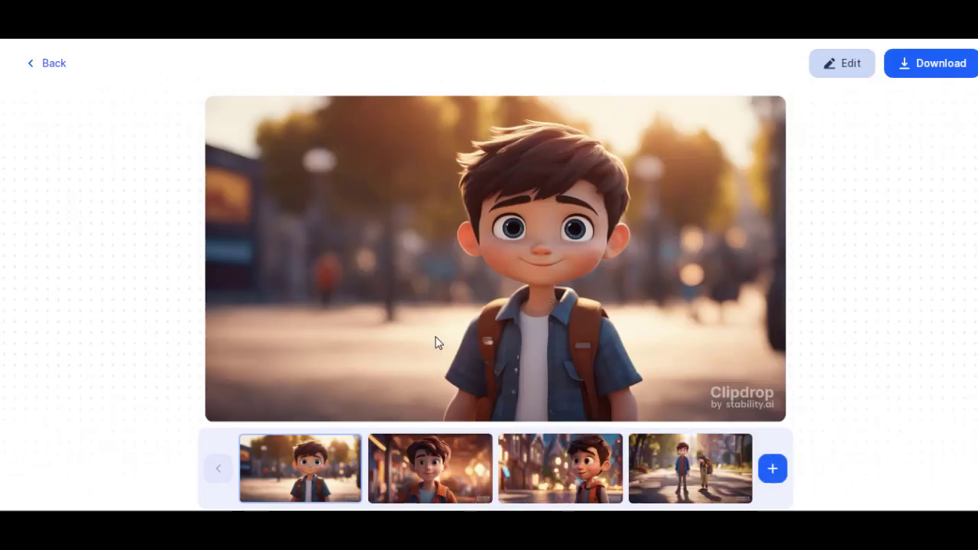
# Compare the generated boy images and download the second one, showing the boy in the orange jacket.
pyautogui.click(431, 475)
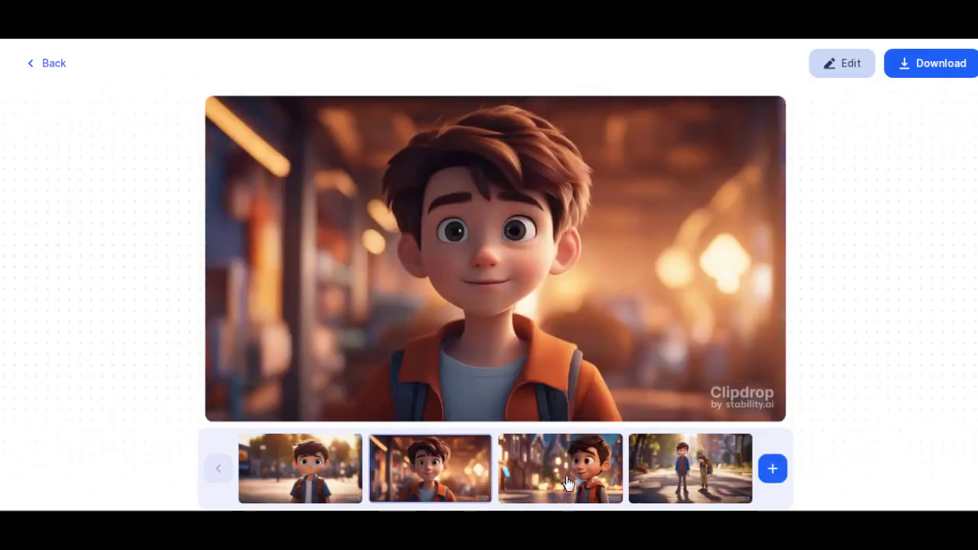
pyautogui.click(568, 481)
pyautogui.click(700, 484)
pyautogui.click(441, 477)
pyautogui.click(918, 67)
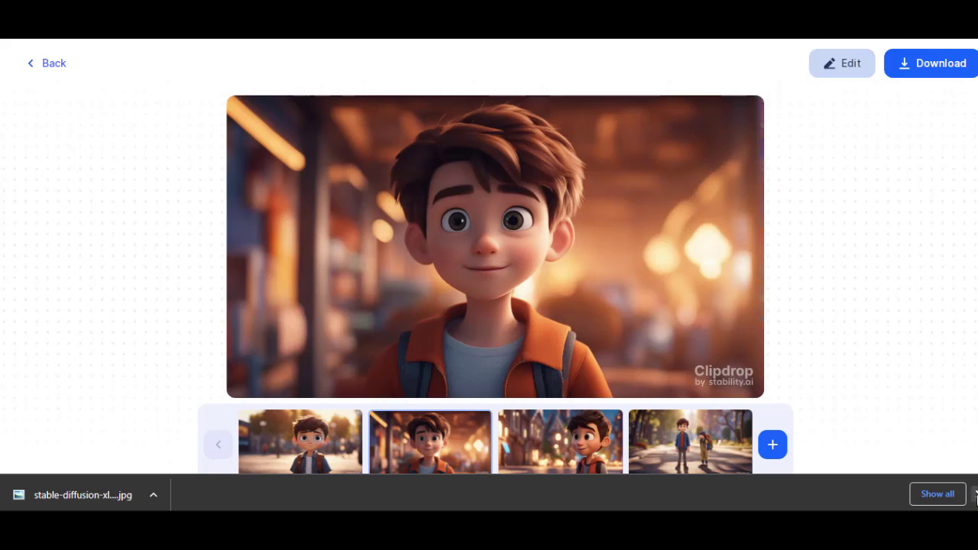
pyautogui.click(975, 495)
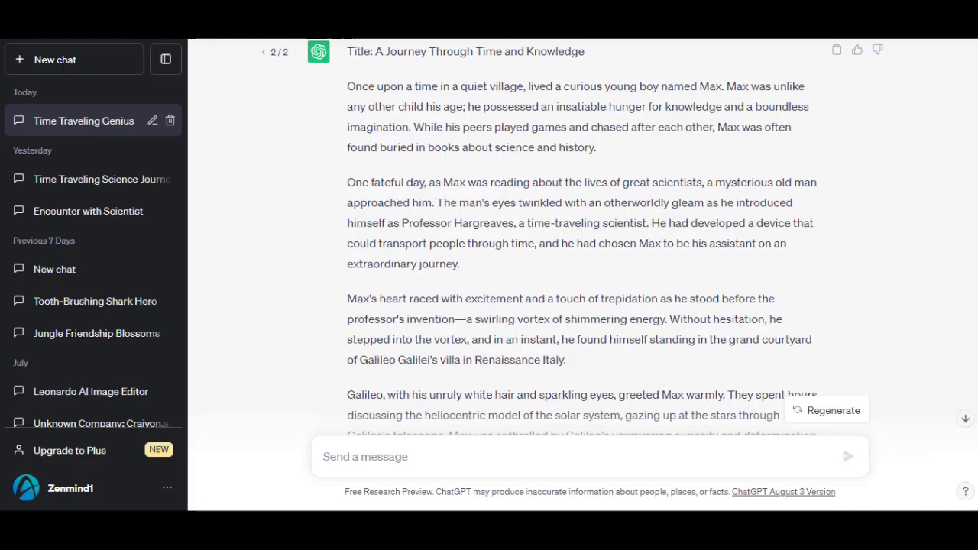
# Consult the story in ChatGPT, and enter the Clipdrop image prompt "Pixar style, a young boy meets an aged Galileo Galilei".
pyautogui.scroll(-2, 581, 237)
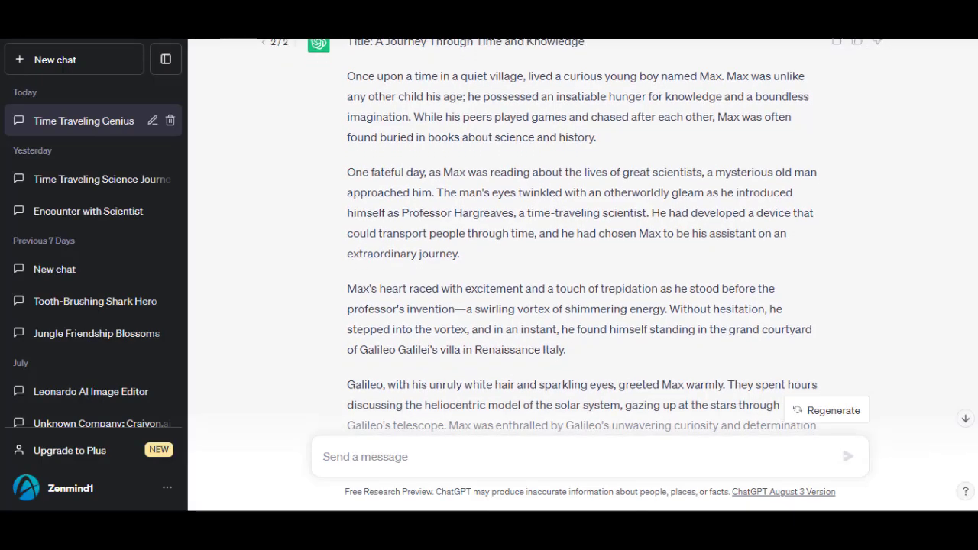
pyautogui.scroll(-2, 580, 236)
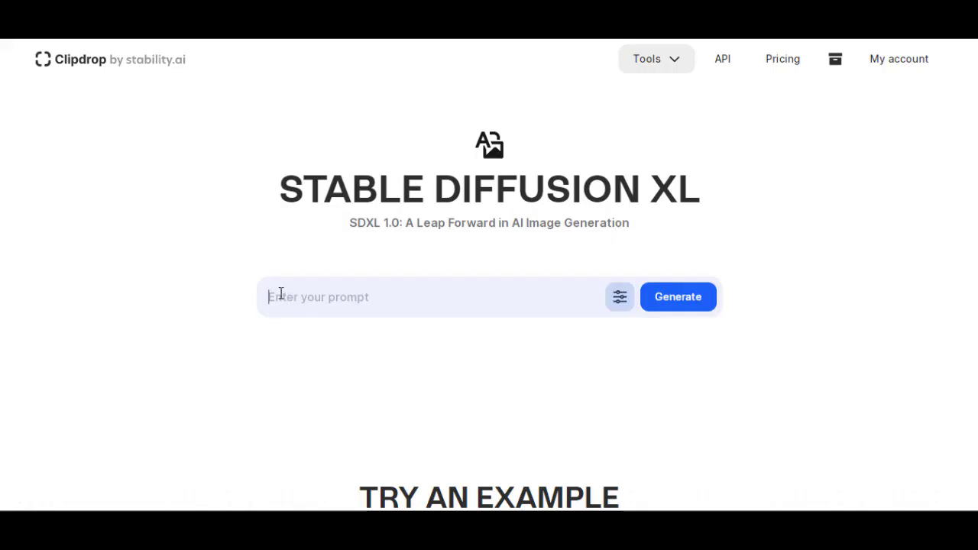
pyautogui.write('Pixar style, ')
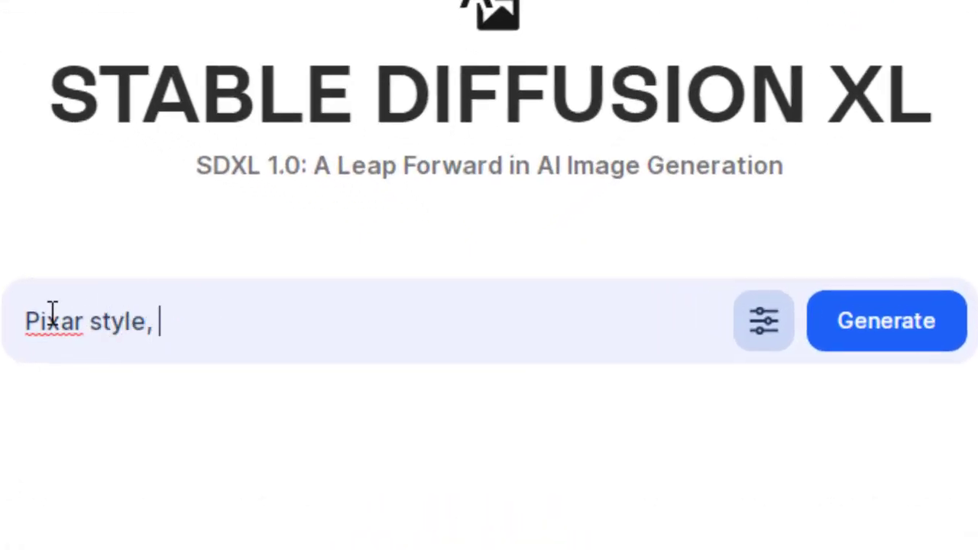
pyautogui.write('a young boy mee')
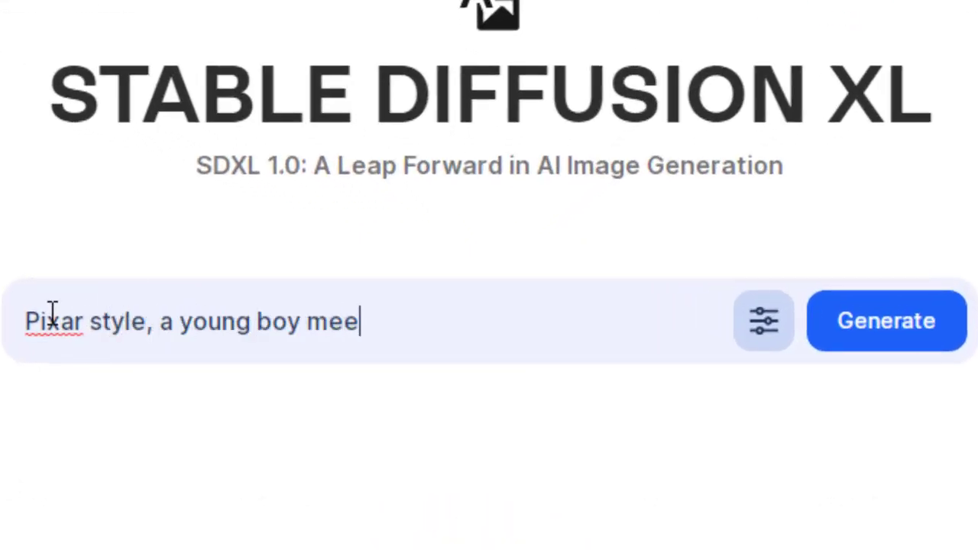
pyautogui.write('ts an aged Galileo Galilei')
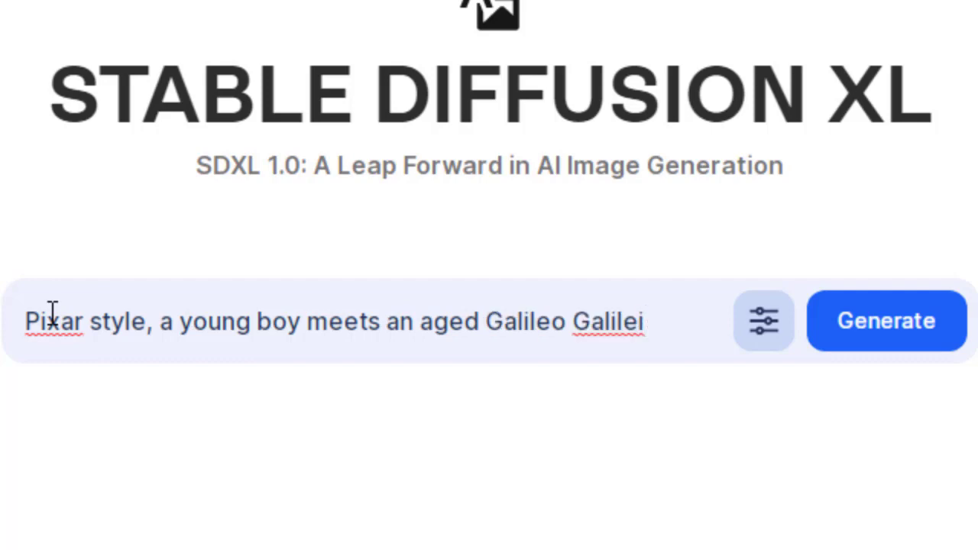
# Check the aspect ratio and style settings, keep Photographic, and generate the images for the Galileo scene.
pyautogui.click(753, 336)
pyautogui.click(431, 421)
pyautogui.click(203, 421)
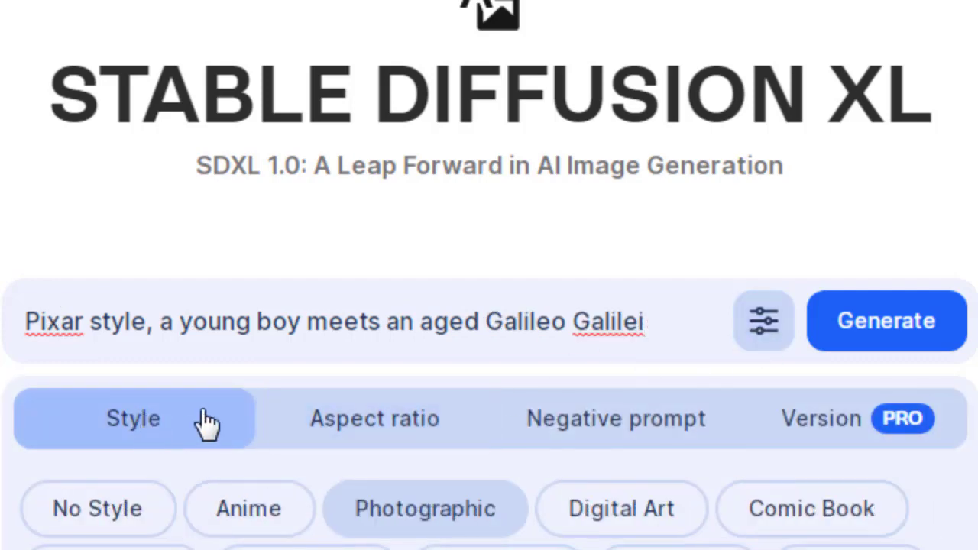
pyautogui.click(904, 330)
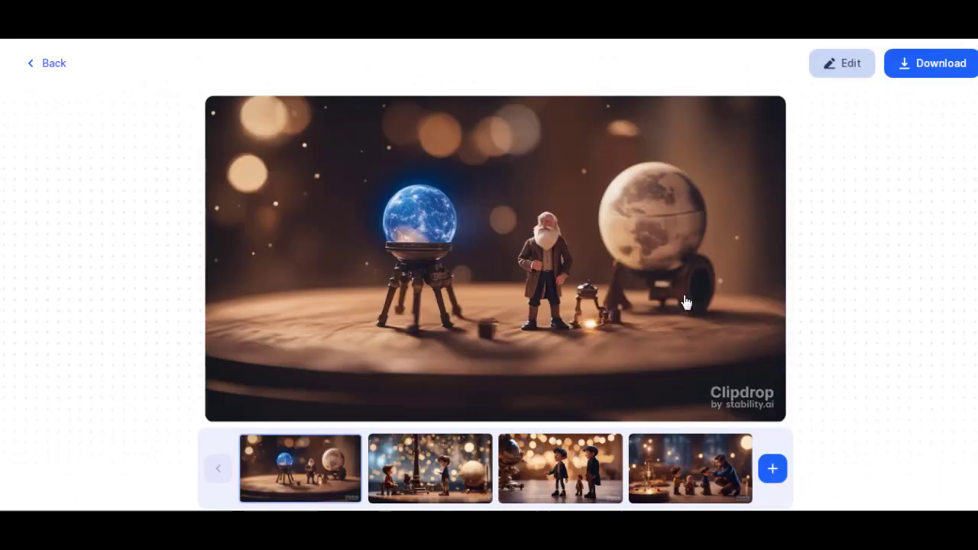
# Compare the four generated Galileo scene images by viewing each one enlarged.
pyautogui.click(410, 474)
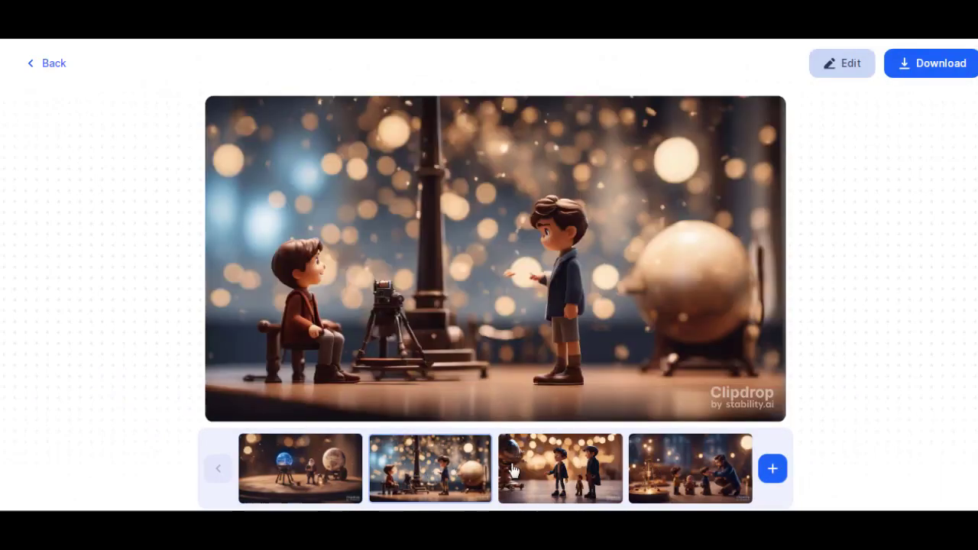
pyautogui.click(551, 468)
pyautogui.click(695, 478)
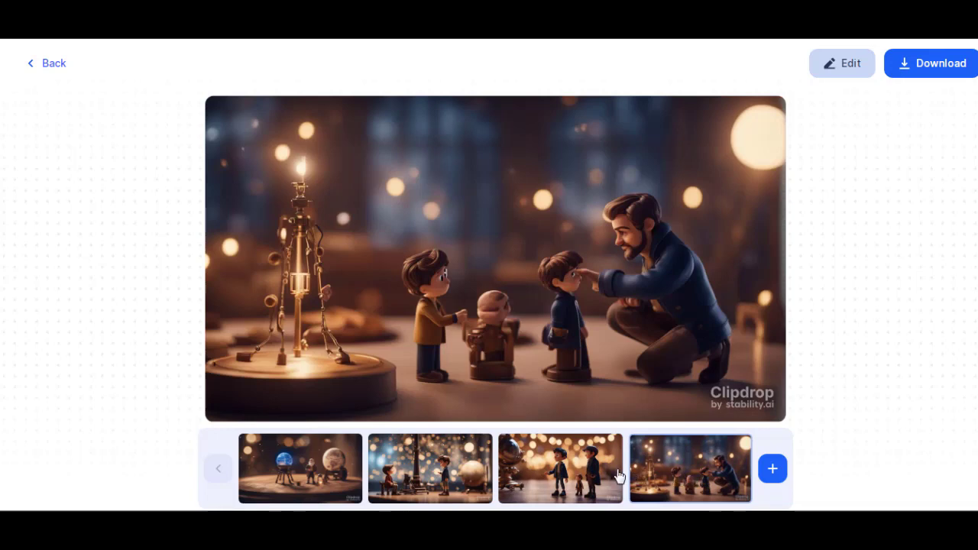
pyautogui.click(565, 471)
pyautogui.click(432, 470)
pyautogui.click(322, 468)
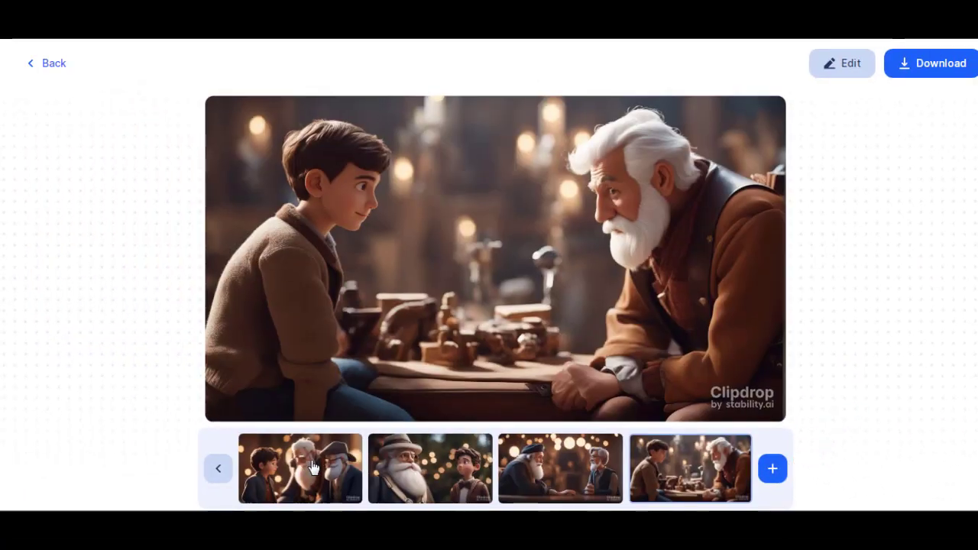
# Review the second set of boy-and-old-scientist images one by one, ending on the fourth image.
pyautogui.click(258, 493)
pyautogui.click(399, 477)
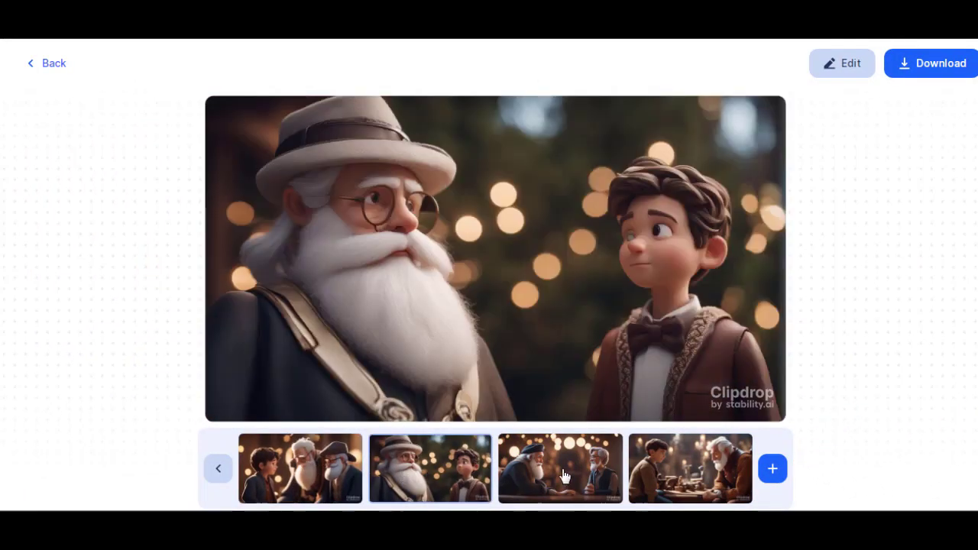
pyautogui.click(557, 477)
pyautogui.click(685, 477)
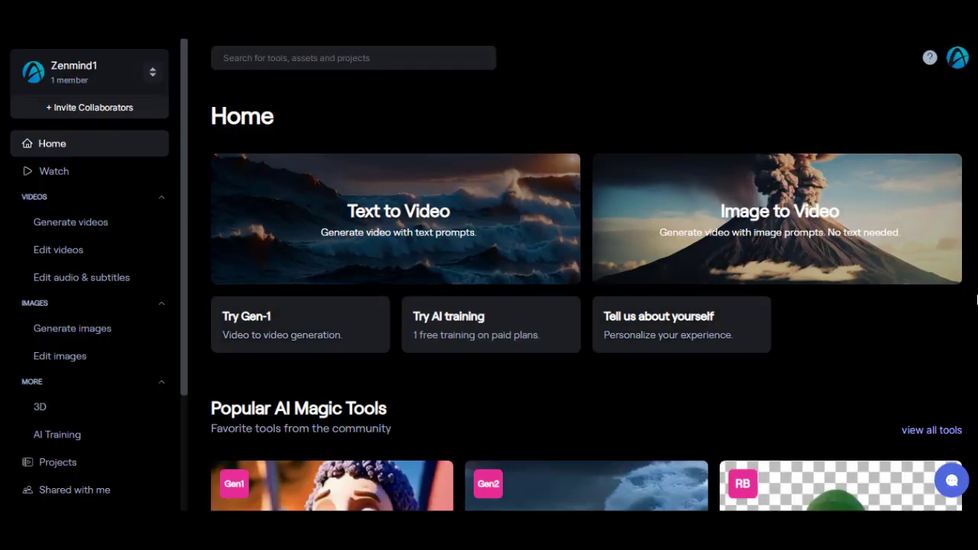
# Switch to AI Magic Tools, open Text/Image to Video, and generate a Gen-2 video from the image stable-diffusion-xl (2).jpg.
pyautogui.scroll(-4, 573, 235)
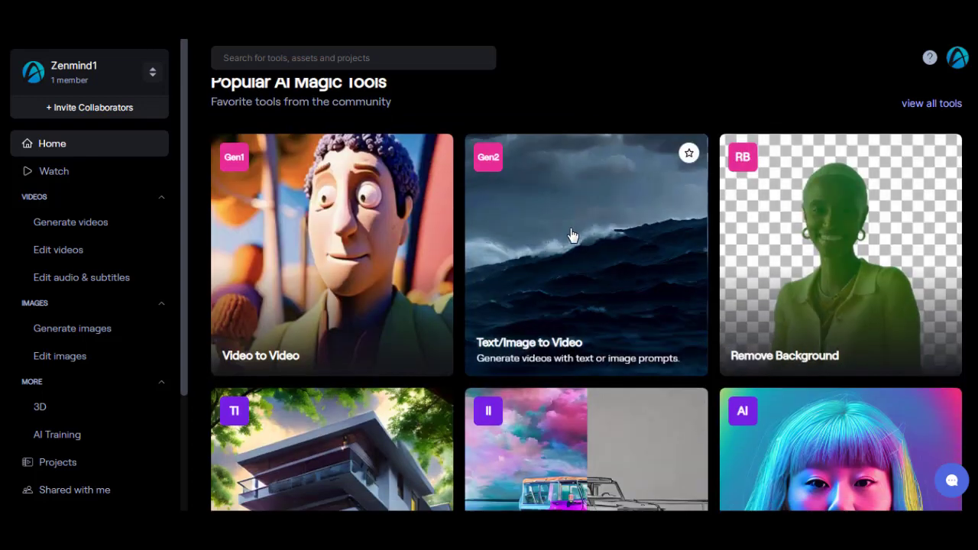
pyautogui.click(573, 235)
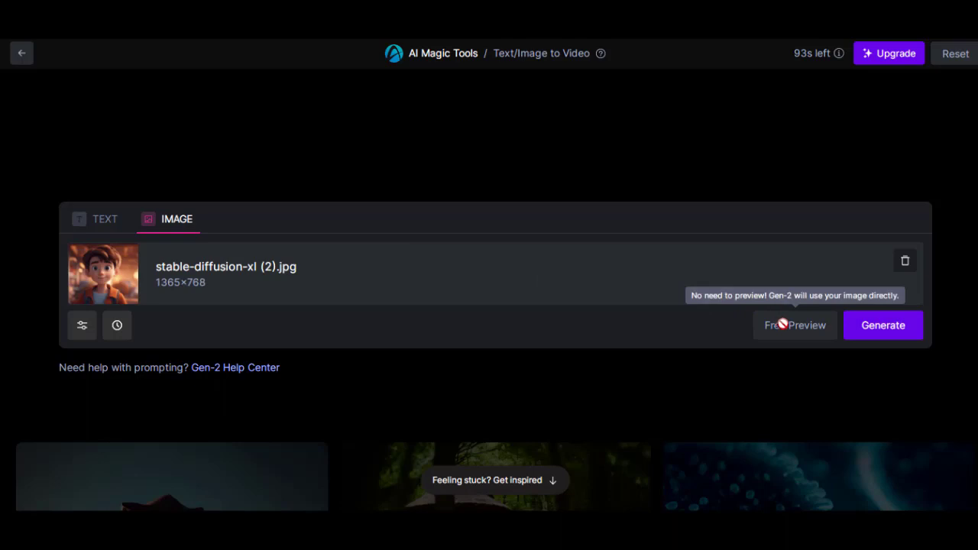
pyautogui.click(891, 335)
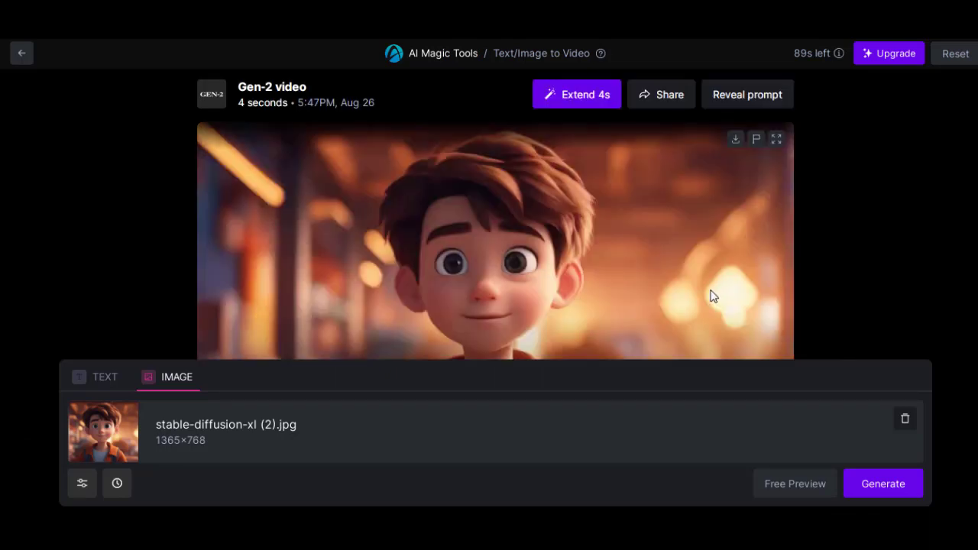
# Play the generated Gen-2 video of the boy to check the animation.
pyautogui.scroll(-2, 710, 295)
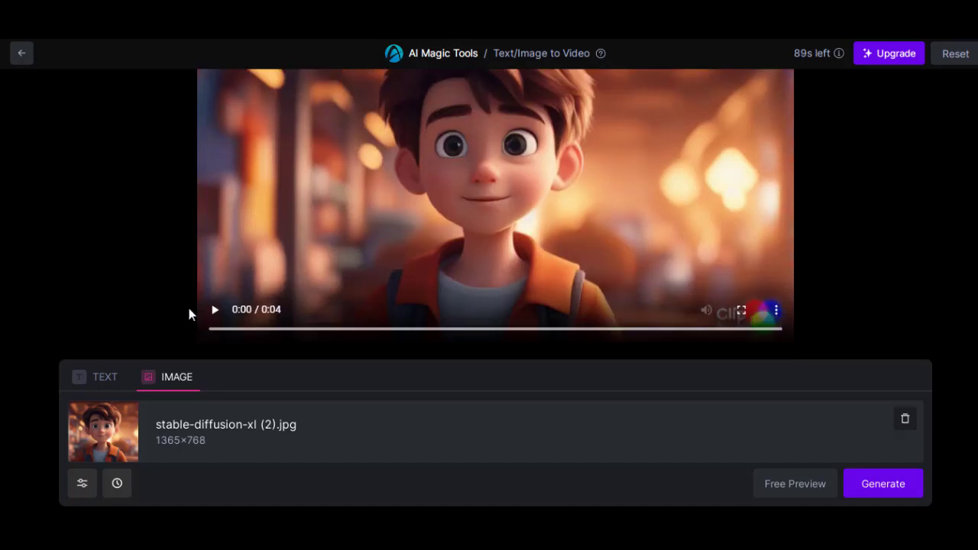
pyautogui.click(214, 311)
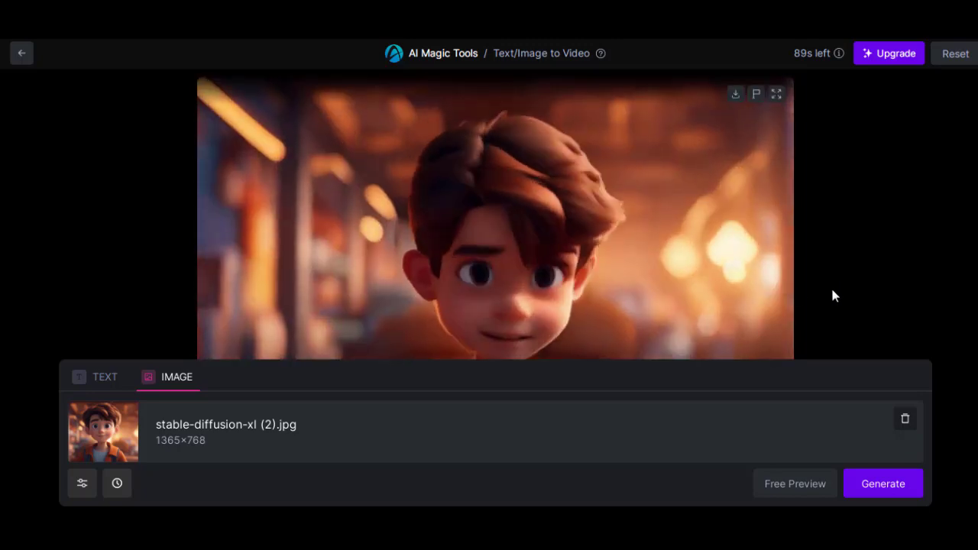
pyautogui.press('f')
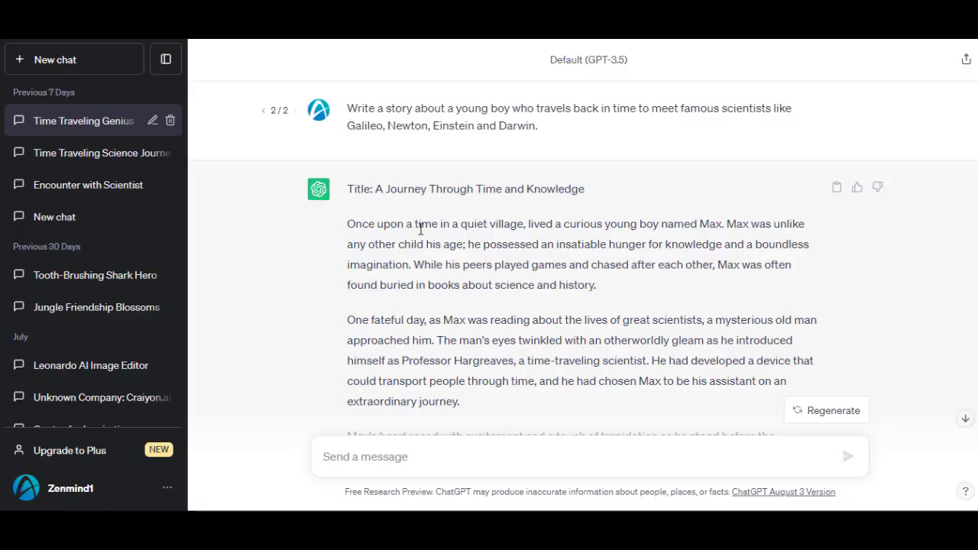
# Switch to ChatGPT and copy the story's first paragraph, beginning "Once upon a time in a quiet village".
pyautogui.moveTo(348, 223); pyautogui.dragTo(630, 296)
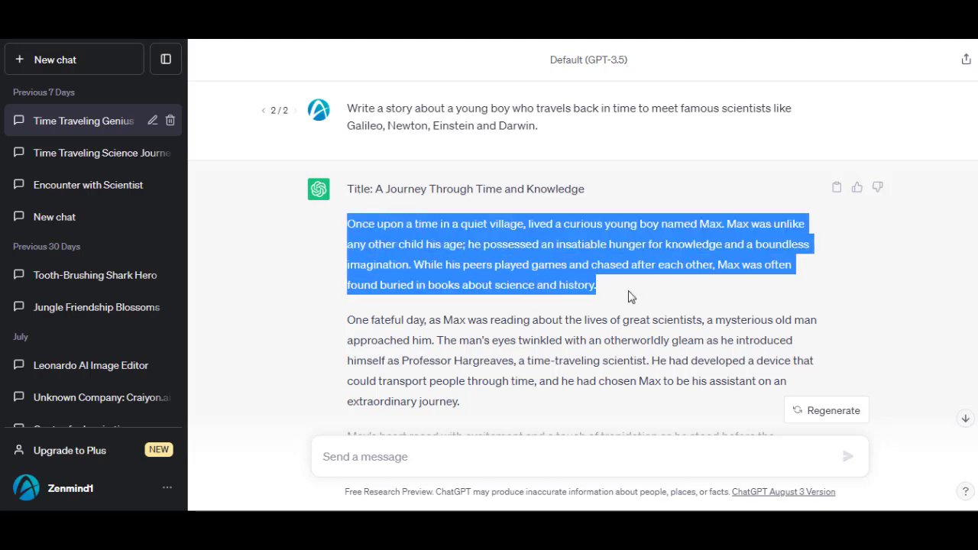
pyautogui.rightClick(573, 246)
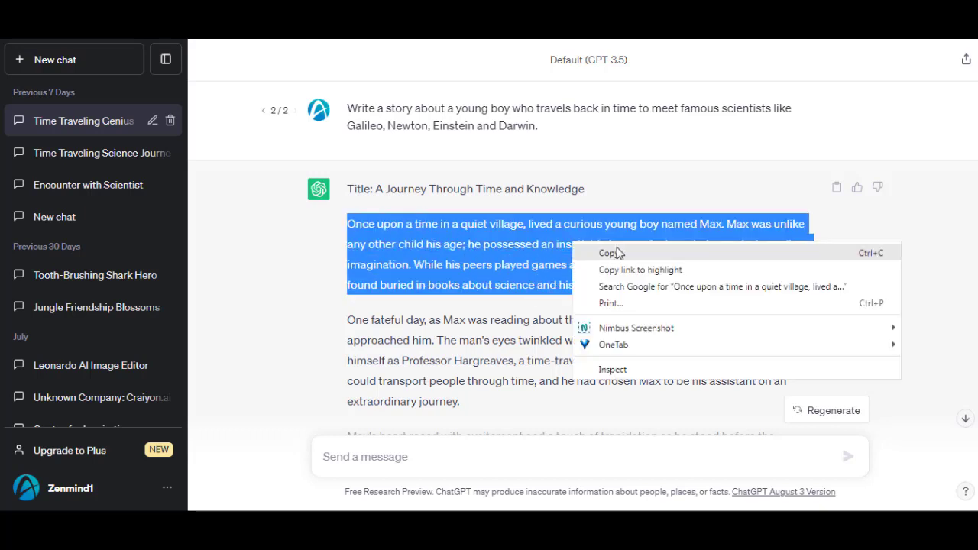
pyautogui.click(616, 251)
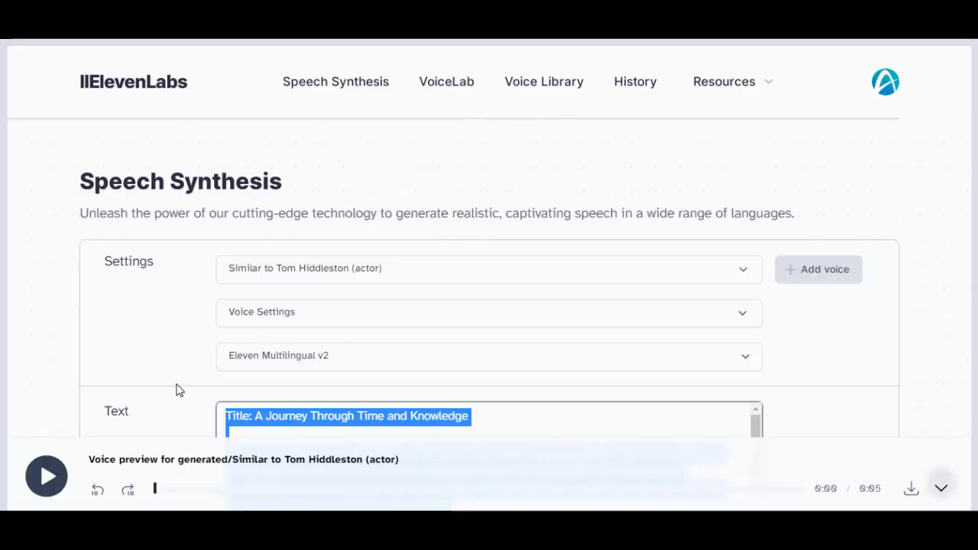
# Switch to ElevenLabs Speech Synthesis, clear the existing text, and check the voice list, keeping "Similar to Tom Hiddleston (actor)".
pyautogui.press('BackSpace')
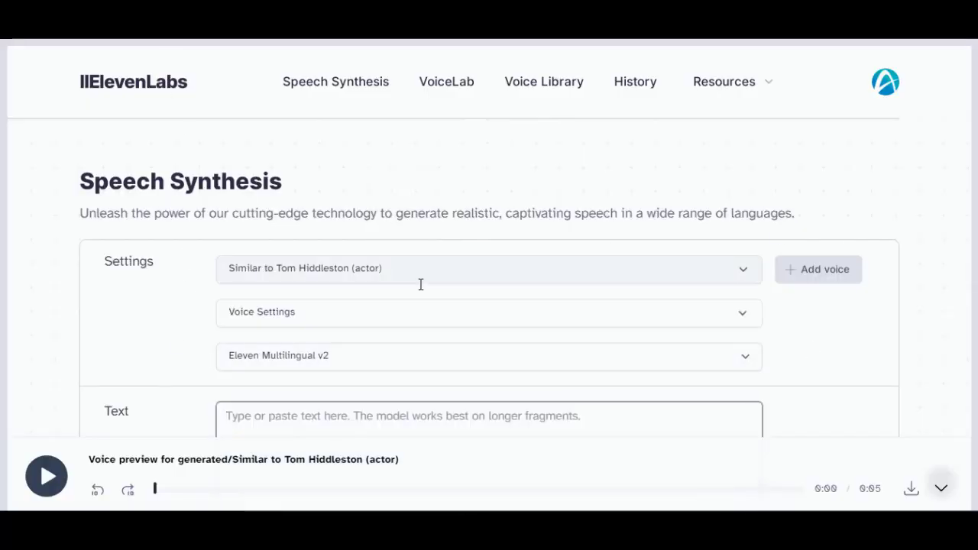
pyautogui.click(747, 274)
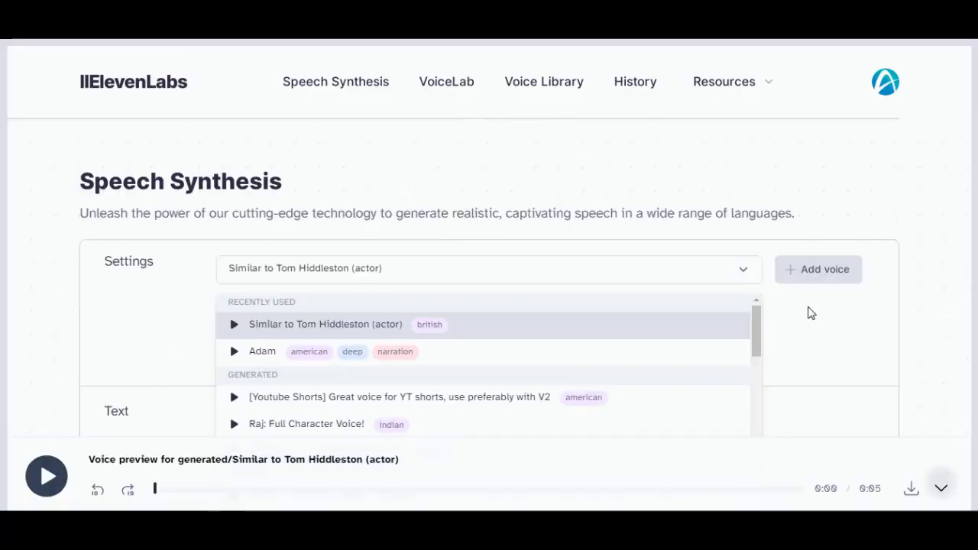
pyautogui.click(783, 295)
# Paste the copied story paragraph as the speech text and generate the narration.
pyautogui.click(382, 418)
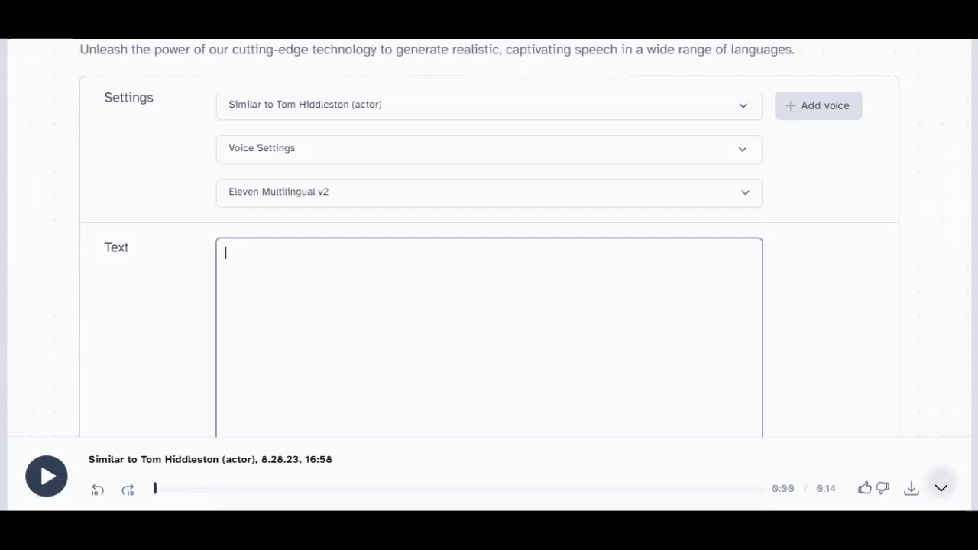
pyautogui.rightClick(318, 285)
pyautogui.click(386, 131)
pyautogui.scroll(-3, 336, 259)
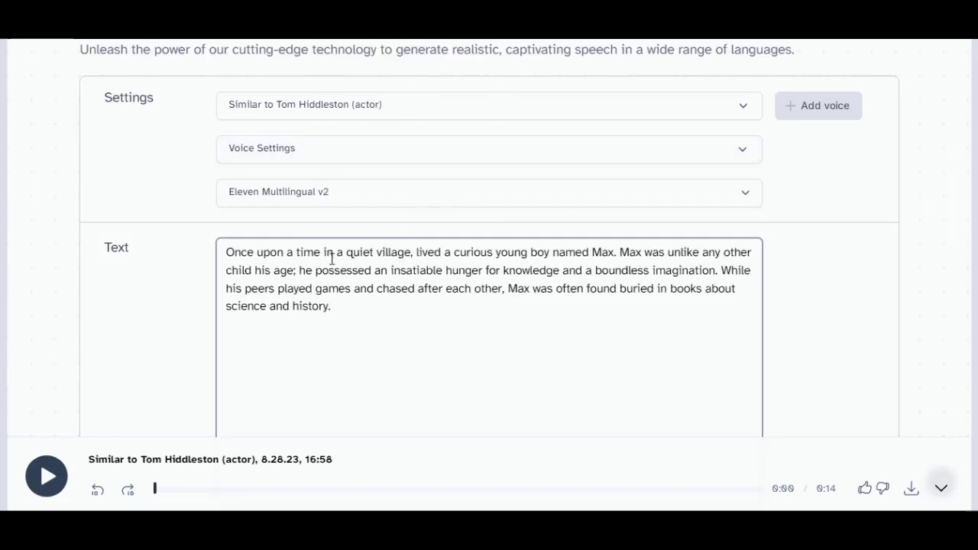
pyautogui.click(461, 406)
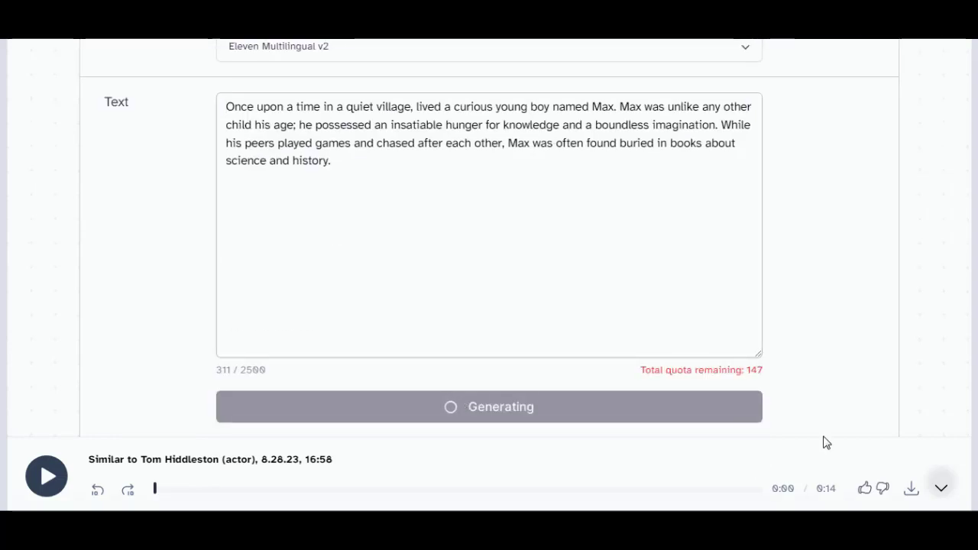
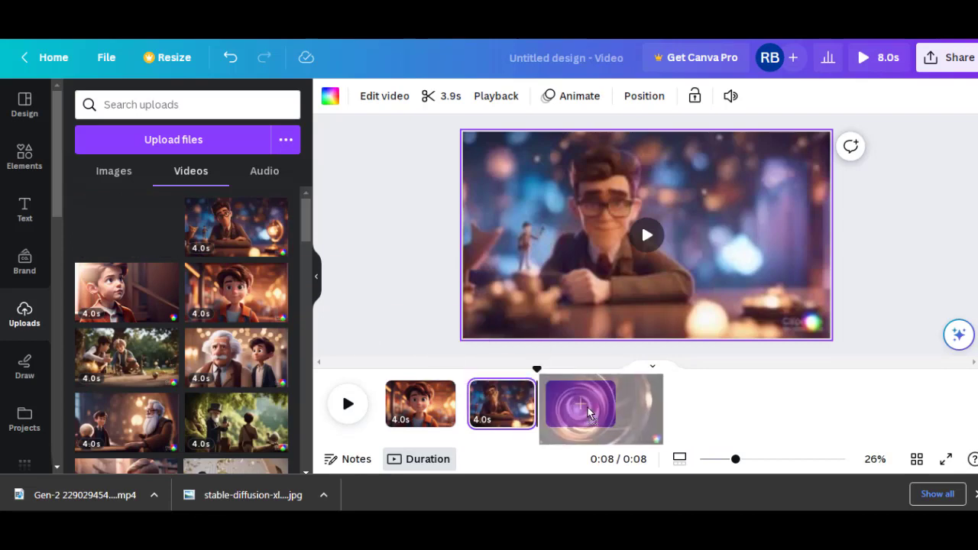
# Switch to Canva and append the Galileo, Newton, Einstein and Darwin video clips to the timeline in that order.
pyautogui.moveTo(80, 424); pyautogui.dragTo(664, 407)
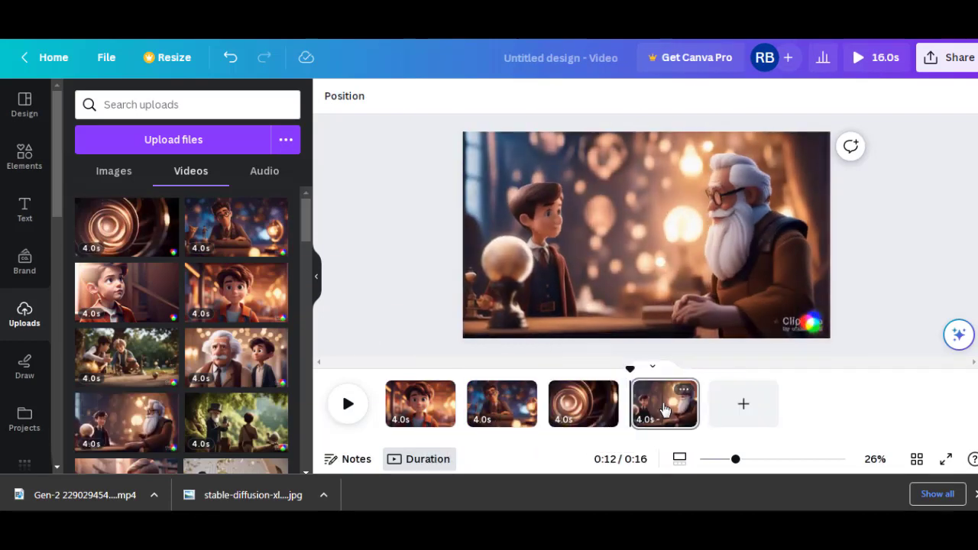
pyautogui.moveTo(134, 359); pyautogui.dragTo(746, 403)
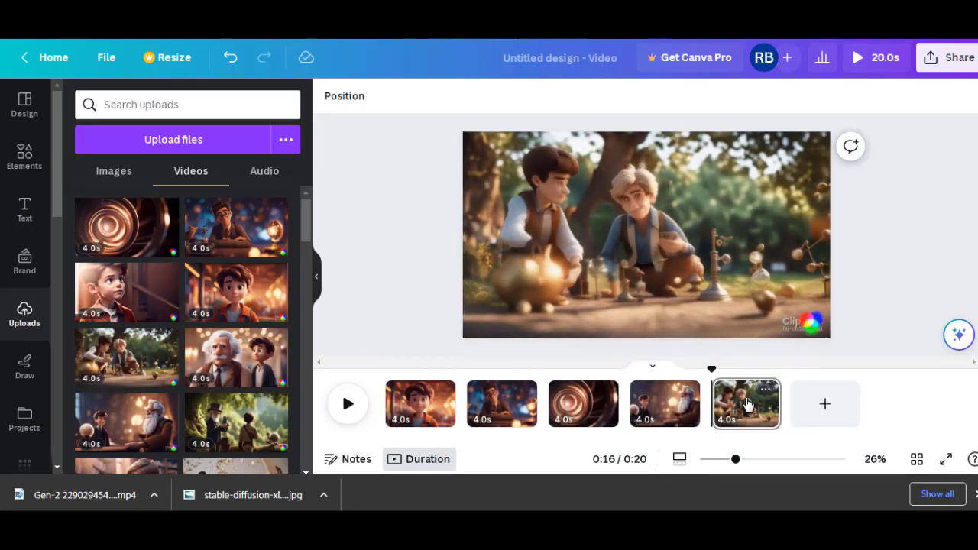
pyautogui.moveTo(252, 358); pyautogui.dragTo(841, 408)
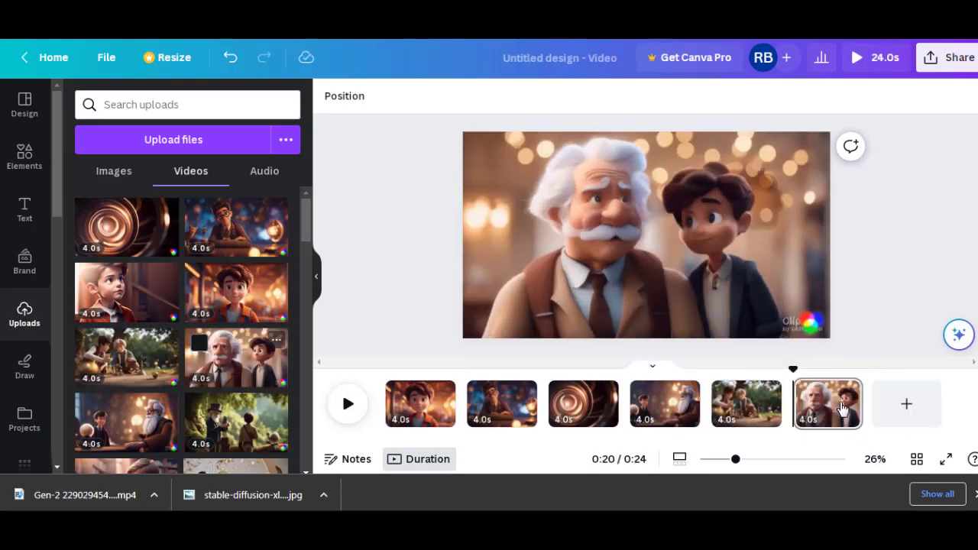
pyautogui.moveTo(237, 422); pyautogui.dragTo(927, 409)
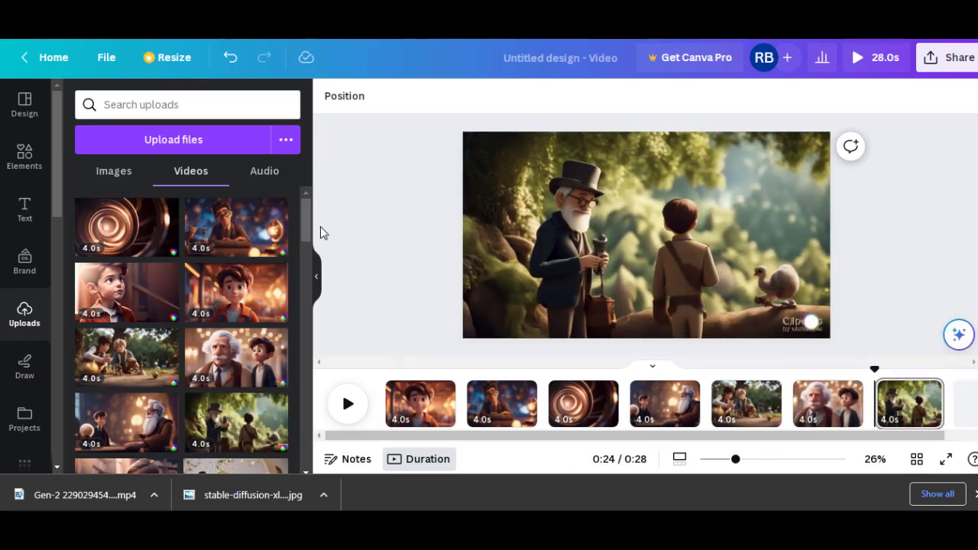
# Add the 0:24 narration file starting with "01-ElevenLabs" beneath the clips from the timeline's start, and play the result.
pyautogui.scroll(-2, 302, 244)
pyautogui.scroll(-1, 302, 245)
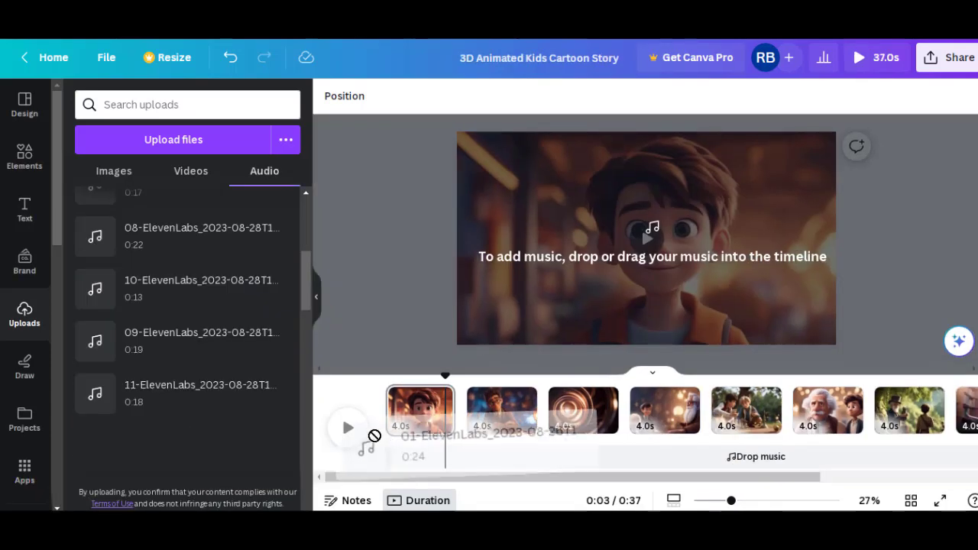
pyautogui.moveTo(359, 437); pyautogui.dragTo(398, 466)
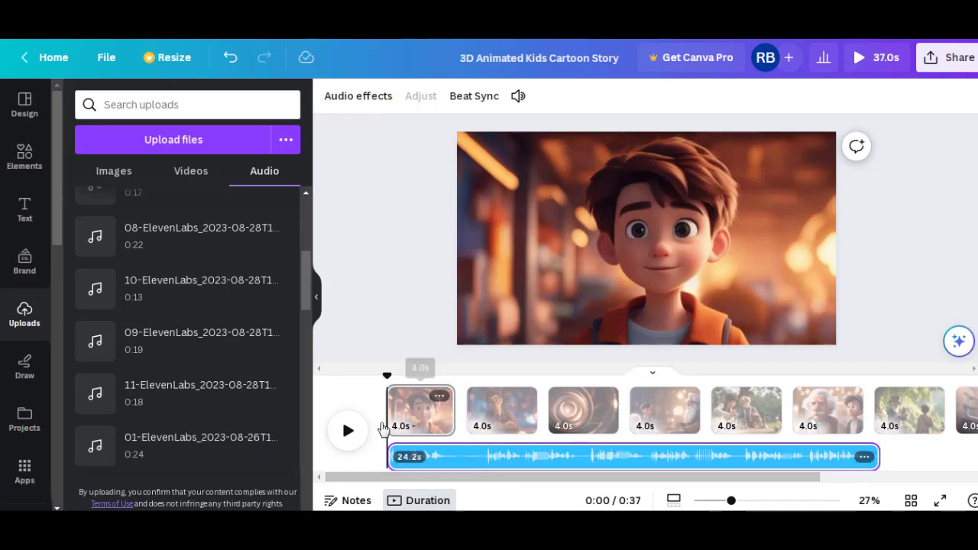
pyautogui.click(348, 430)
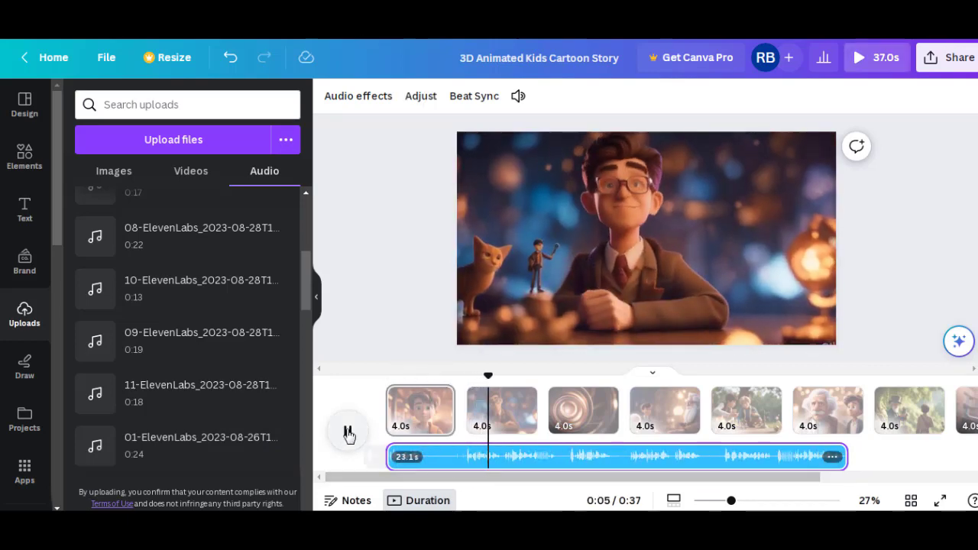
pyautogui.click(348, 430)
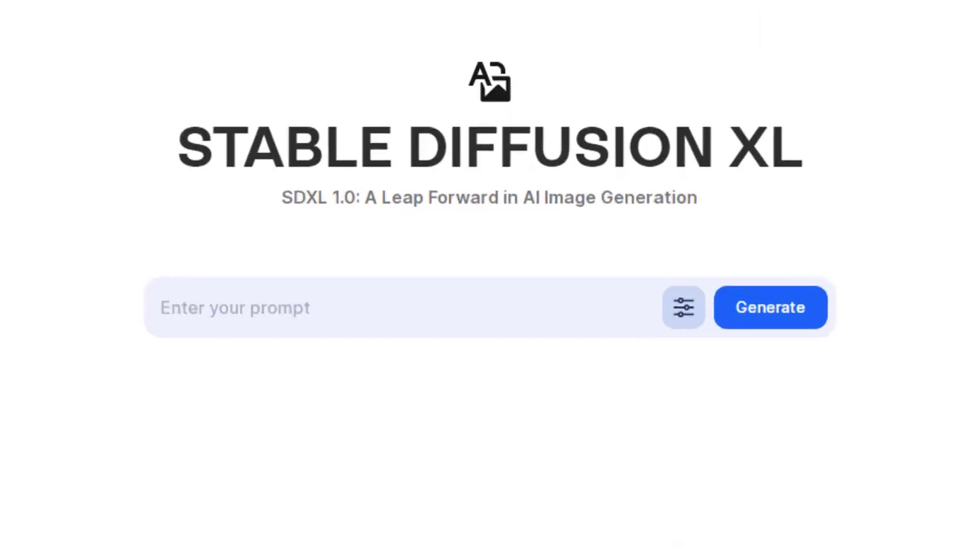
# Switch to Clipdrop Stable Diffusion XL and generate images for "pixar style, a quiet village" with a widescreen aspect ratio and Photographic style.
pyautogui.write('pixar style, a quiet village')
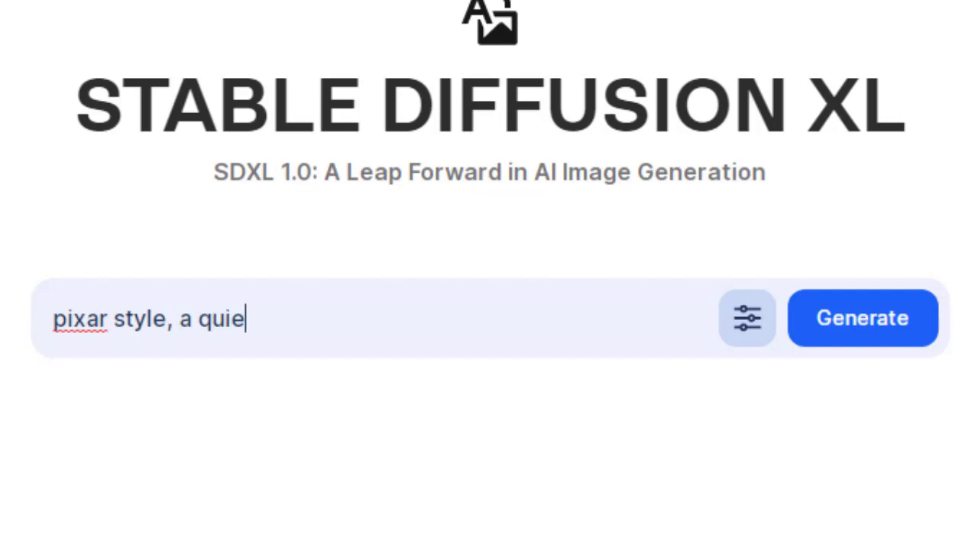
pyautogui.click(747, 324)
pyautogui.click(431, 418)
pyautogui.click(409, 496)
pyautogui.click(179, 410)
pyautogui.click(443, 500)
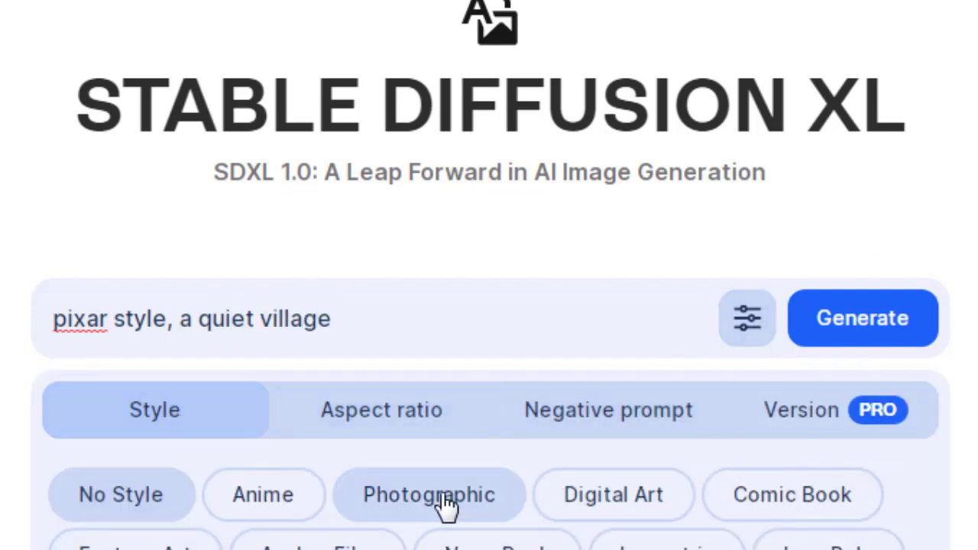
pyautogui.click(862, 323)
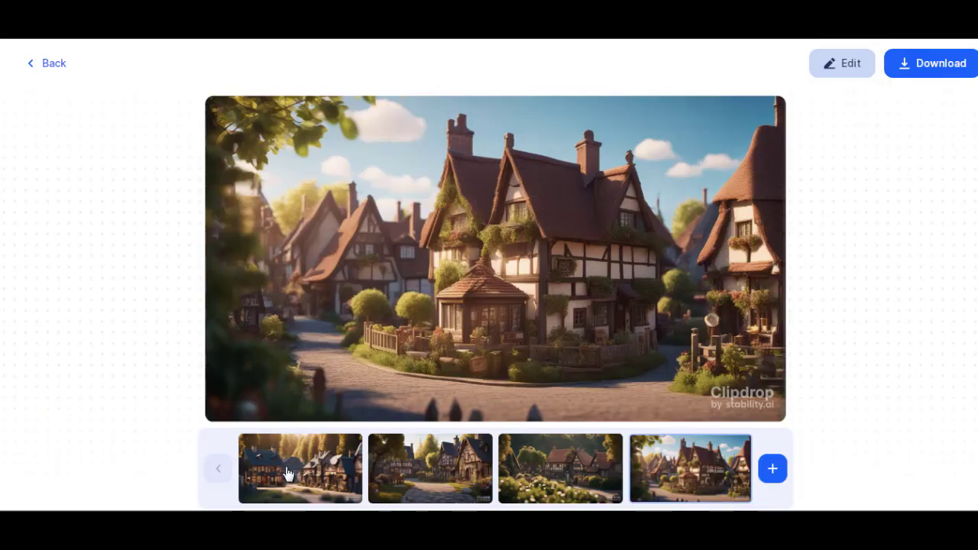
# Compare the generated village images and select the fourth, showing the half-timbered houses under a blue sky.
pyautogui.click(289, 473)
pyautogui.click(459, 475)
pyautogui.click(552, 469)
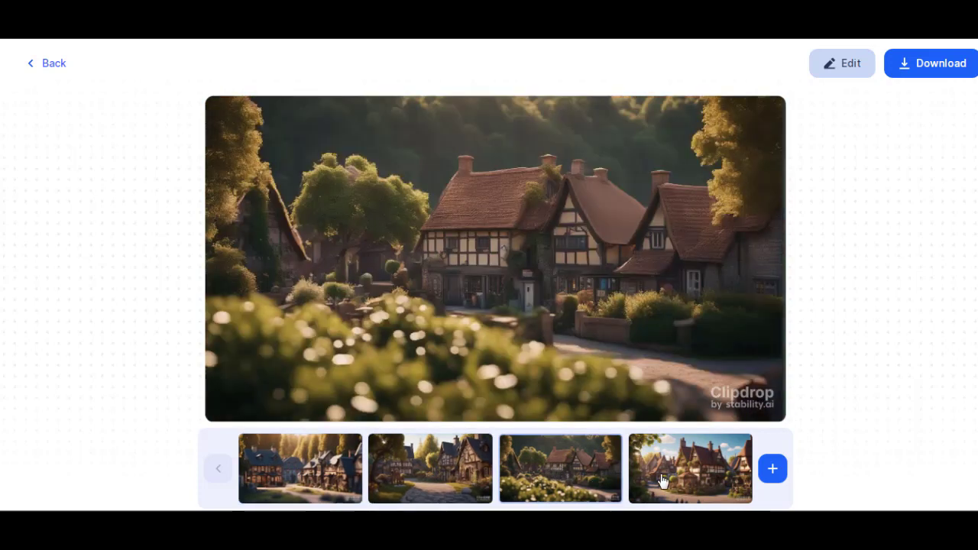
pyautogui.click(687, 475)
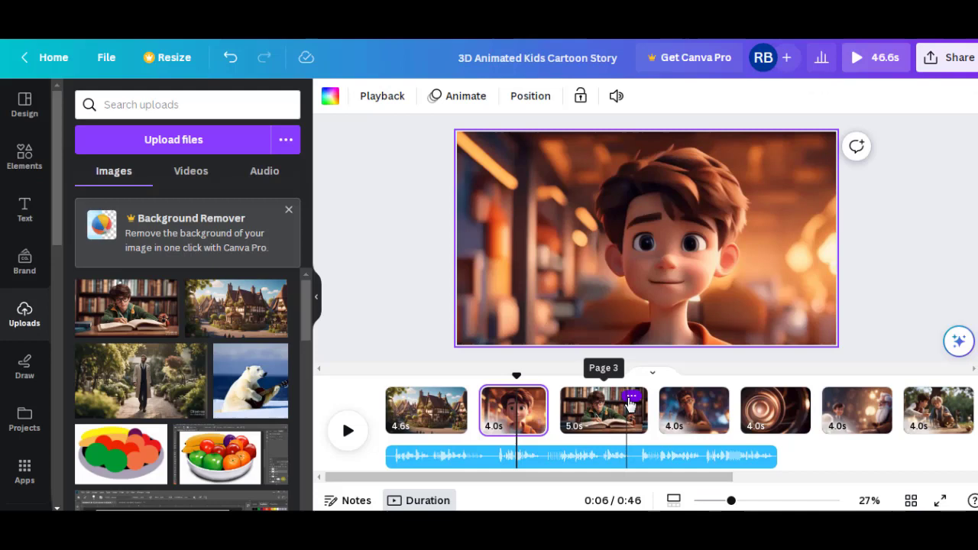
# Switch to Canva and delete page 3, showing the boy writing in front of the bookshelves.
pyautogui.click(631, 397)
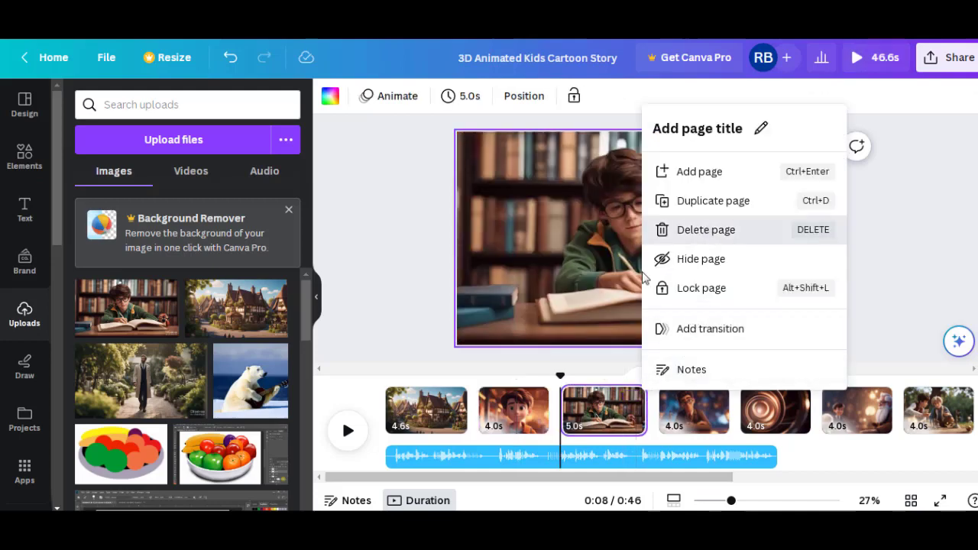
pyautogui.click(706, 230)
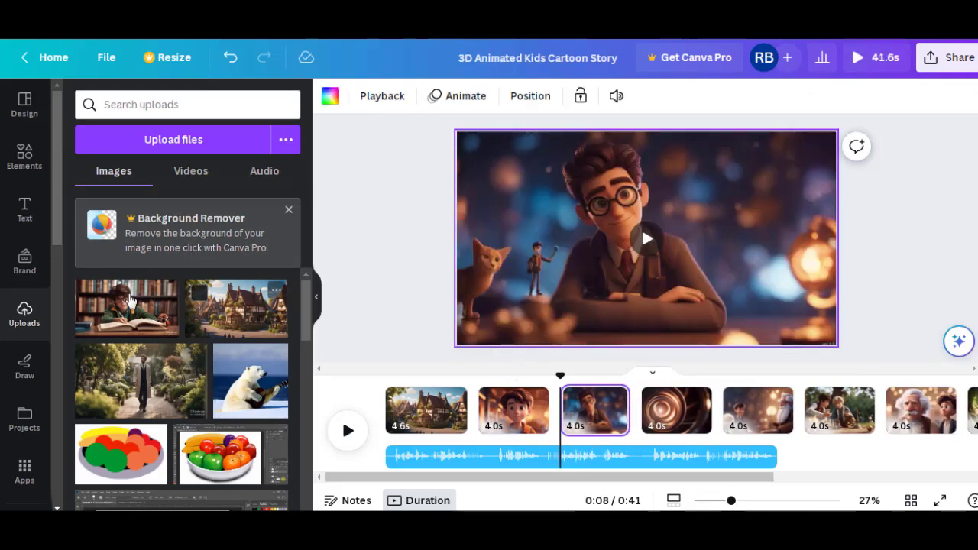
# Insert the uploaded image of the boy writing before bookshelves as the third clip, and move the playhead to the start of the following clip.
pyautogui.moveTo(152, 310); pyautogui.dragTo(557, 413)
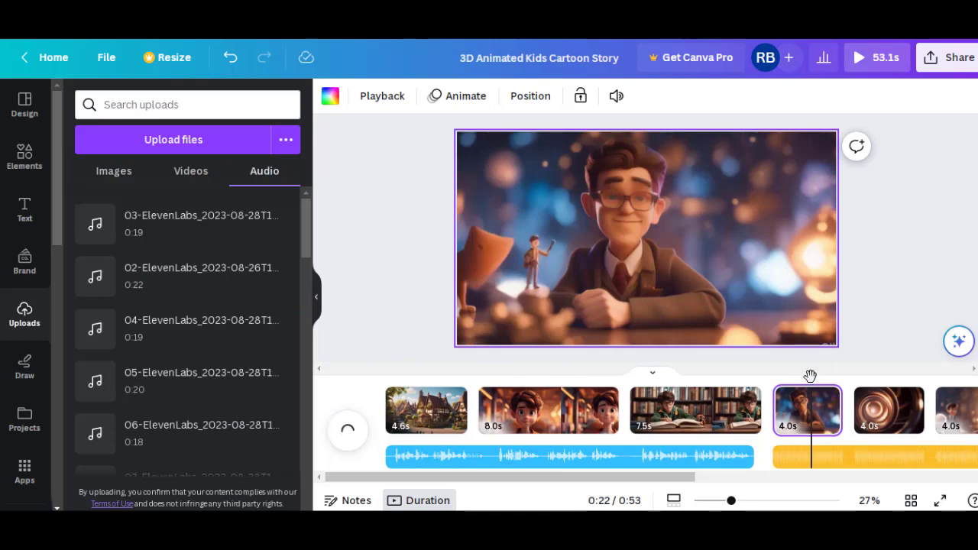
pyautogui.moveTo(810, 376); pyautogui.dragTo(773, 375)
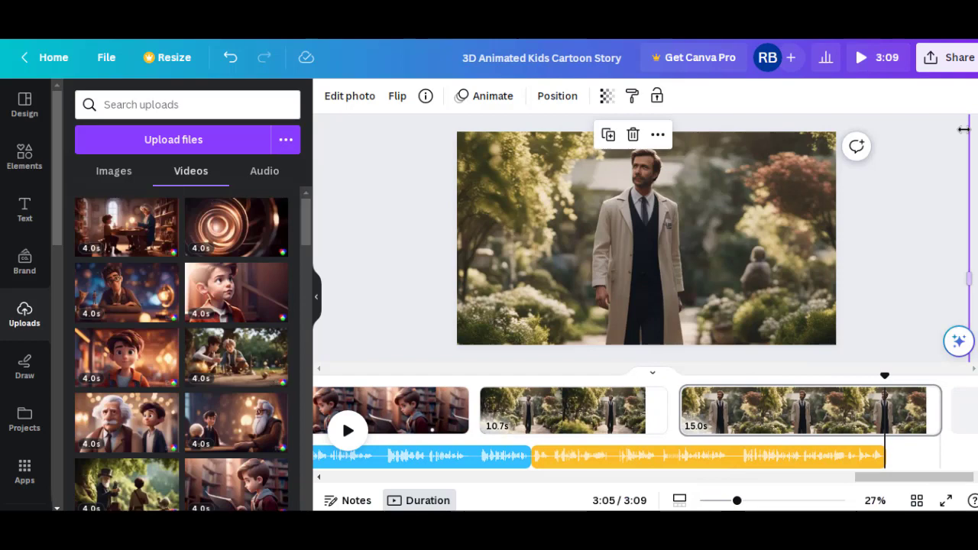
# Download all 24 pages of the design as an MP4 video at 1080p (HD) quality.
pyautogui.click(948, 57)
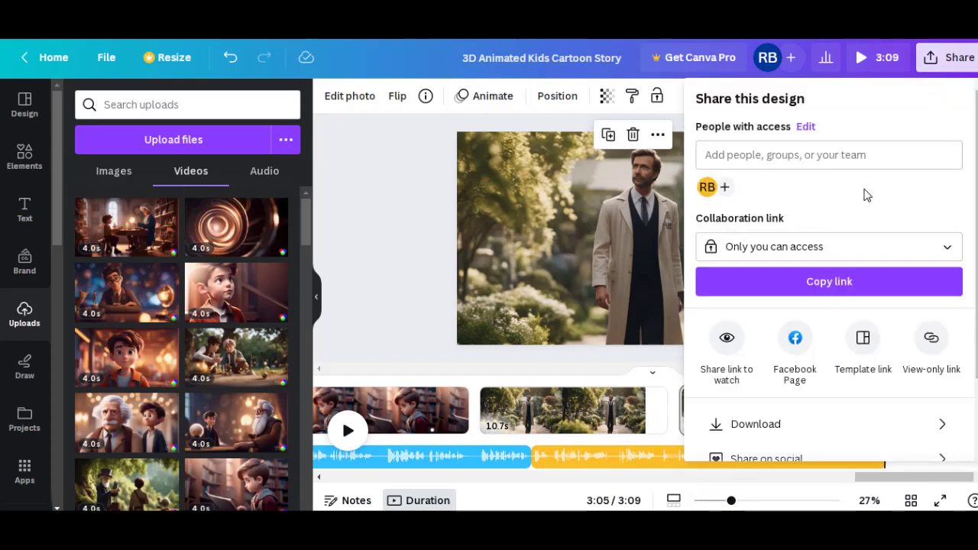
pyautogui.click(859, 253)
pyautogui.click(863, 255)
pyautogui.scroll(-1, 802, 314)
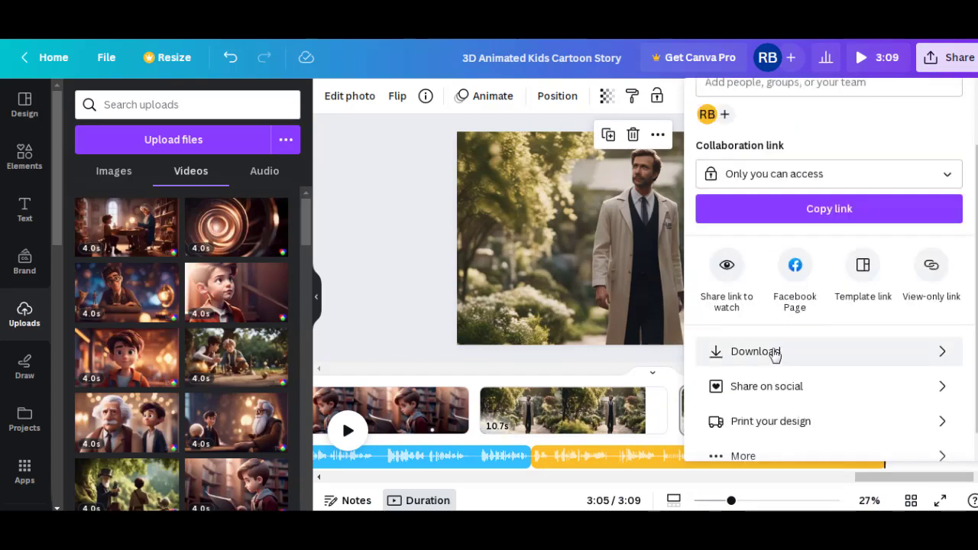
pyautogui.click(772, 350)
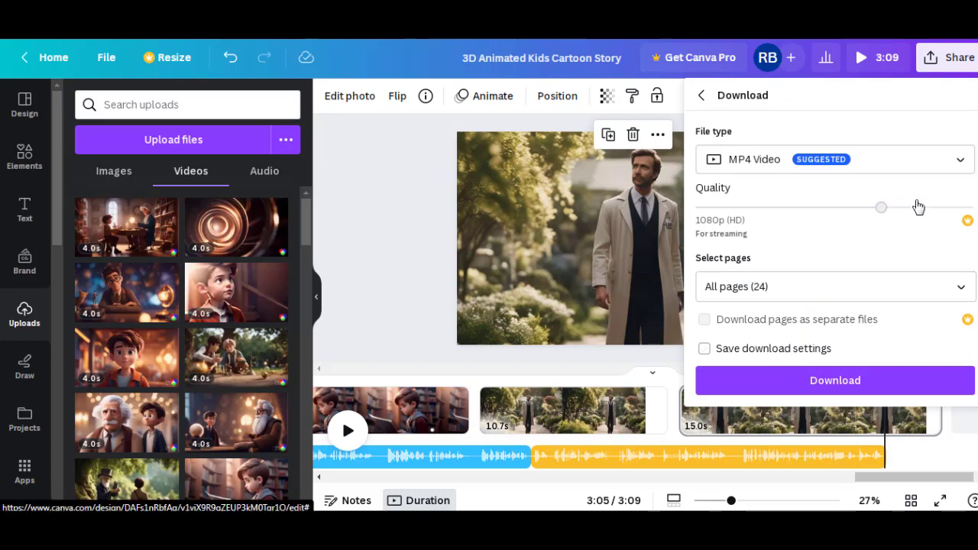
pyautogui.click(835, 381)
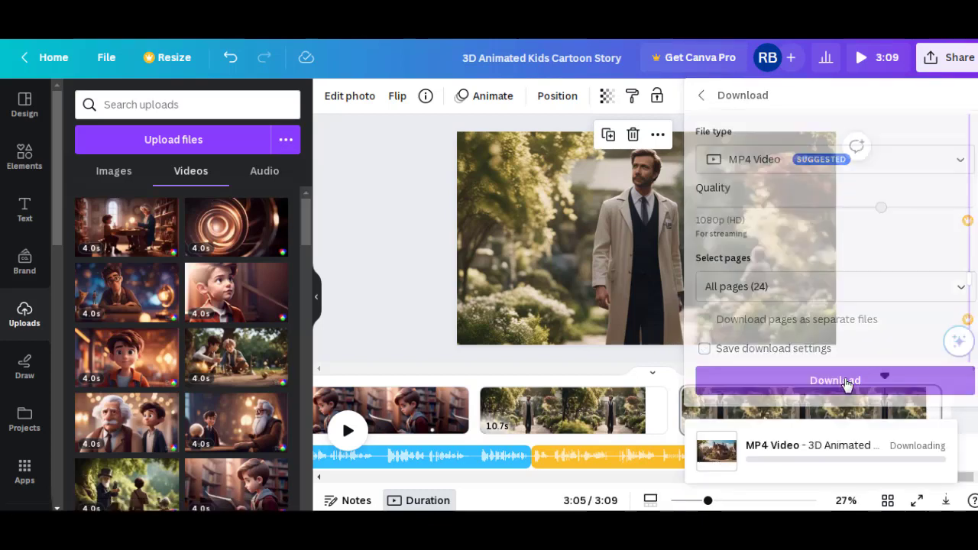